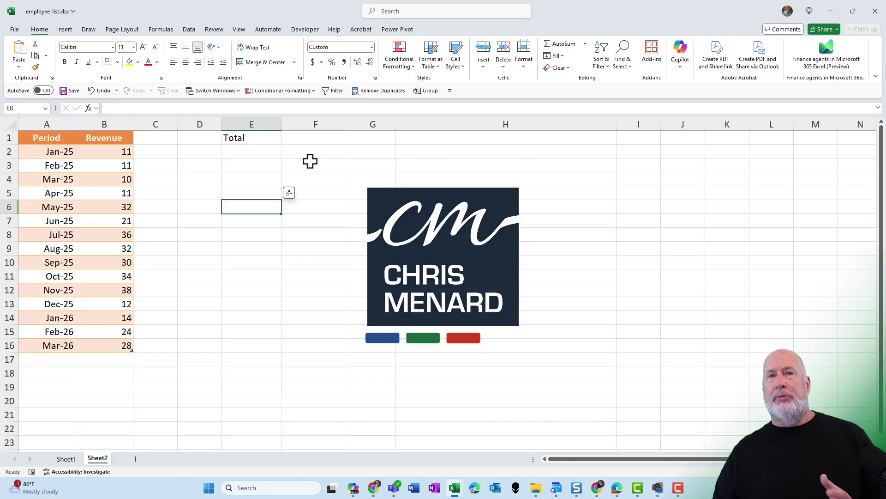
Step: Enter a hard-coded SUM of the last three revenue values B14:B16 in F1
click(101, 151)
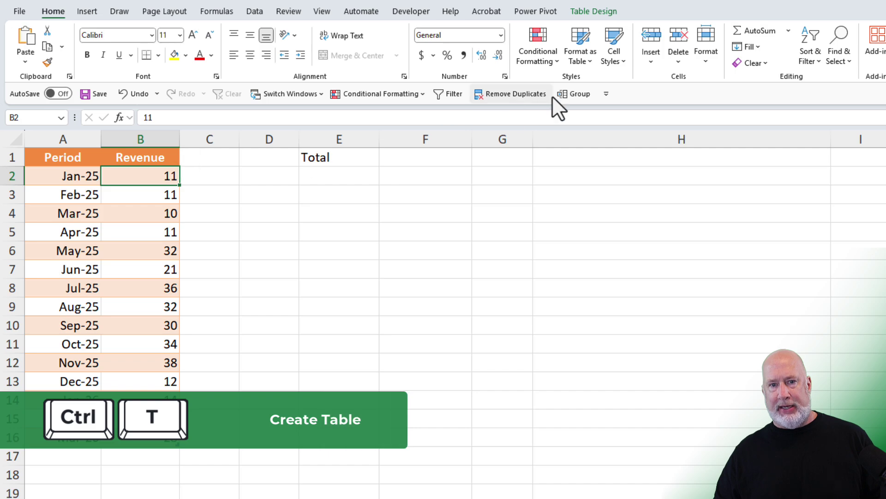
click(600, 18)
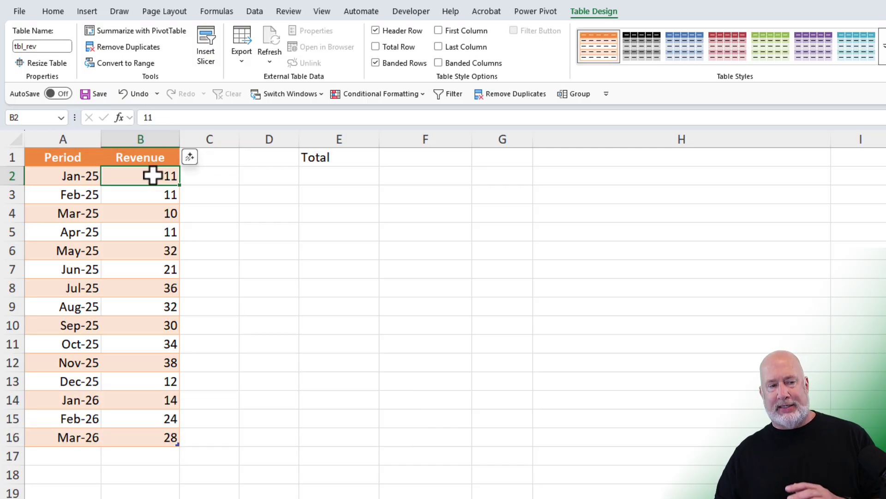
click(442, 162)
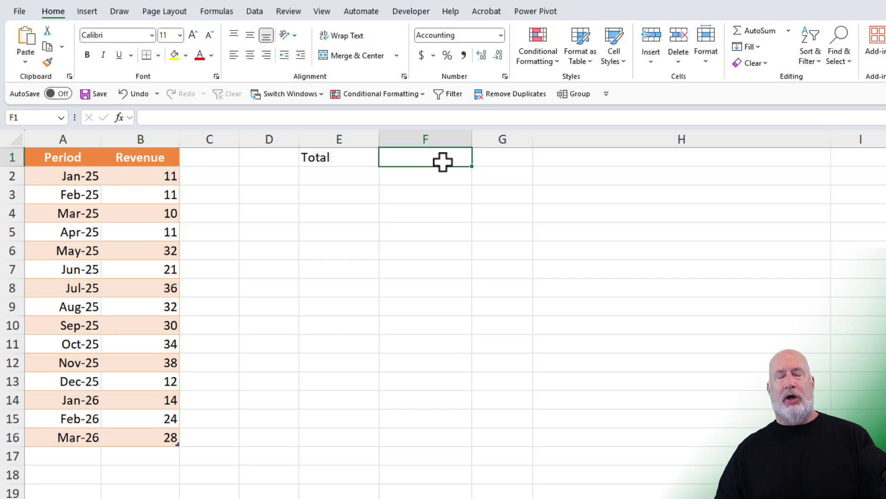
text(=s)
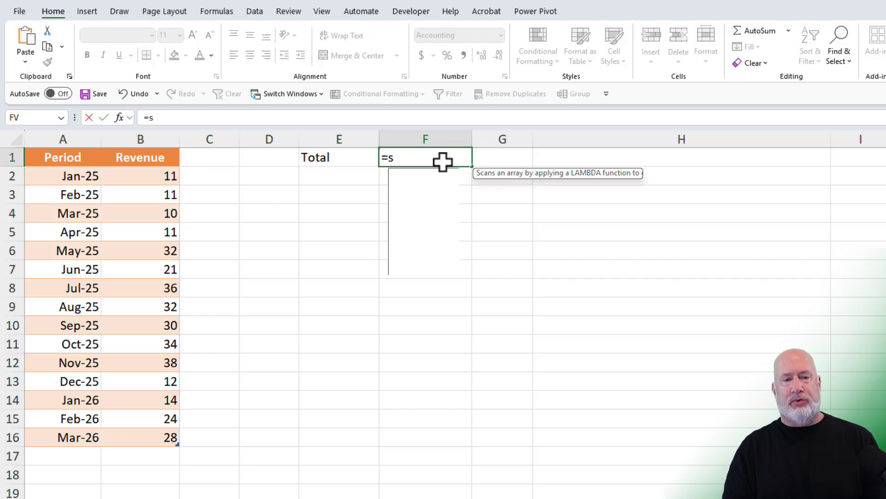
text(um()
drag(162, 398, 150, 441)
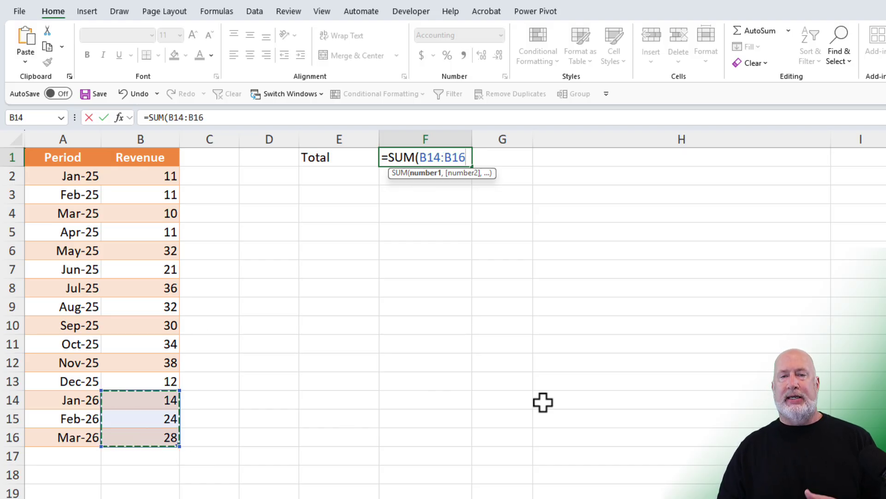
key(Return)
key(Up)
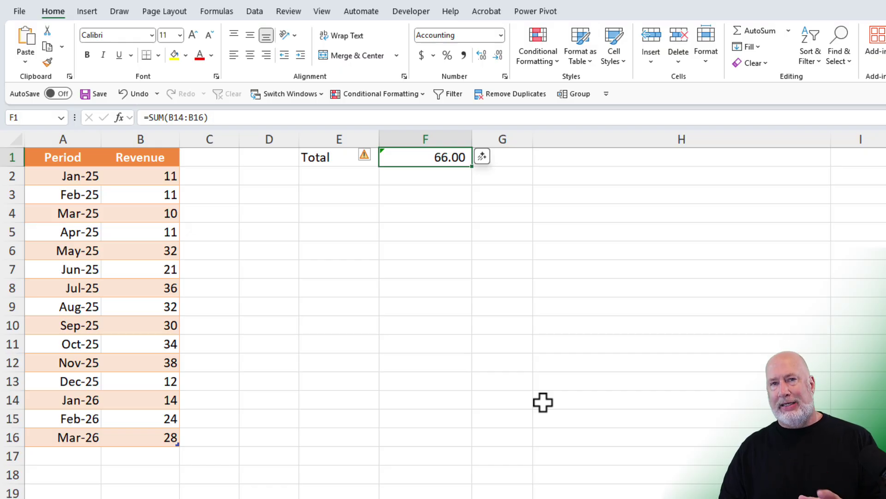
Step: Replace F1 with =TAKE(tbl_rev[Revenue],3) to spill three revenue values
key(Delete)
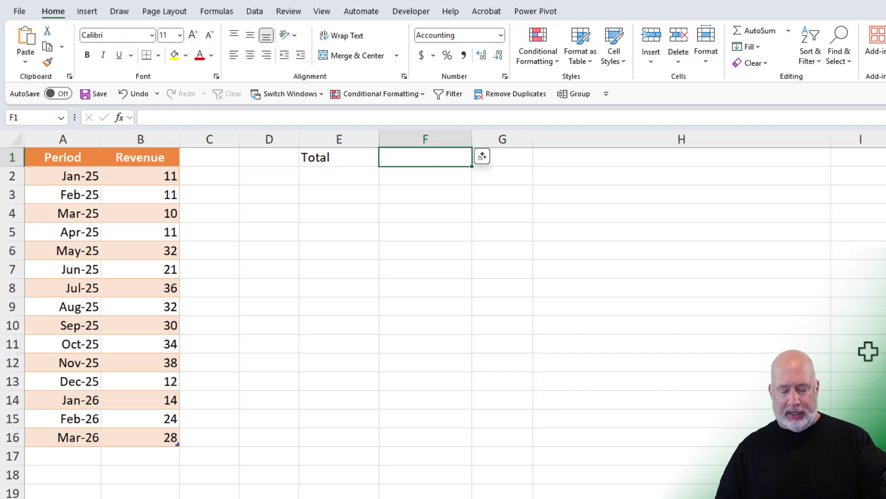
text(=take)
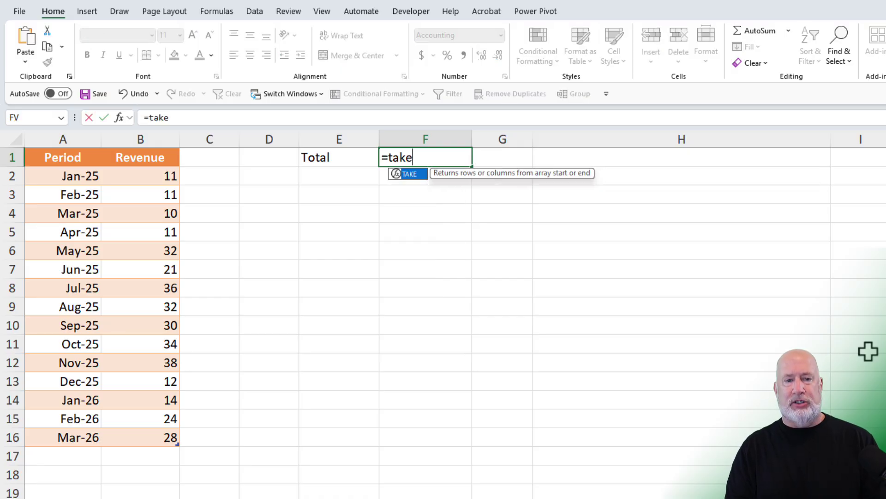
key(Tab)
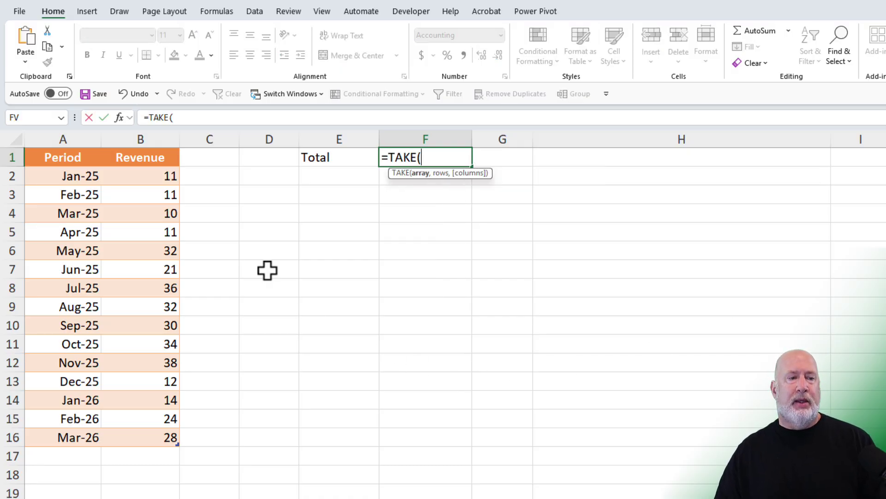
click(140, 144)
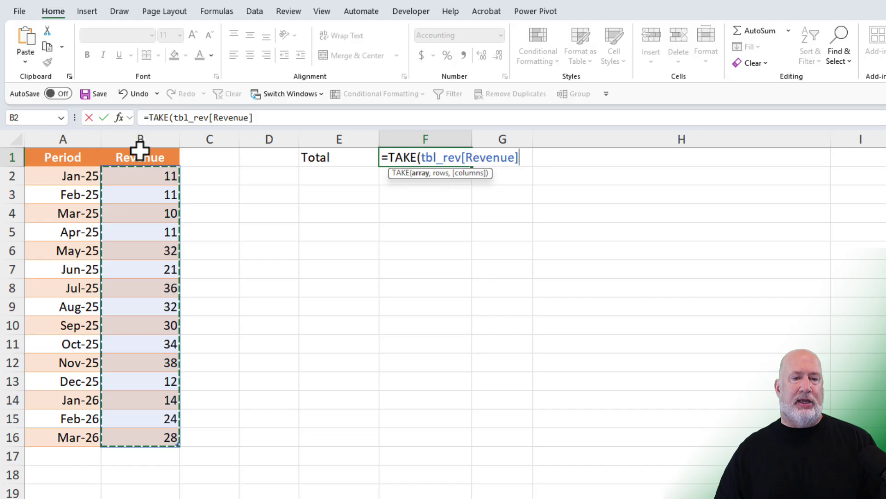
text(,3)
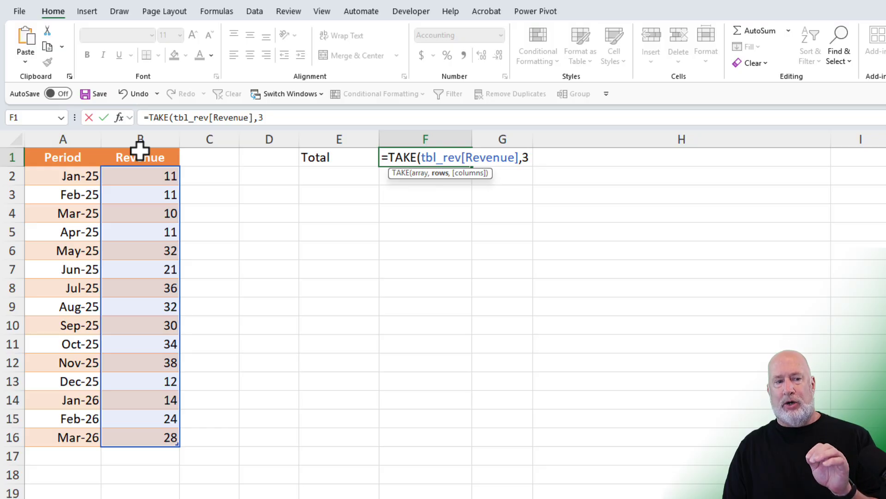
key(Return)
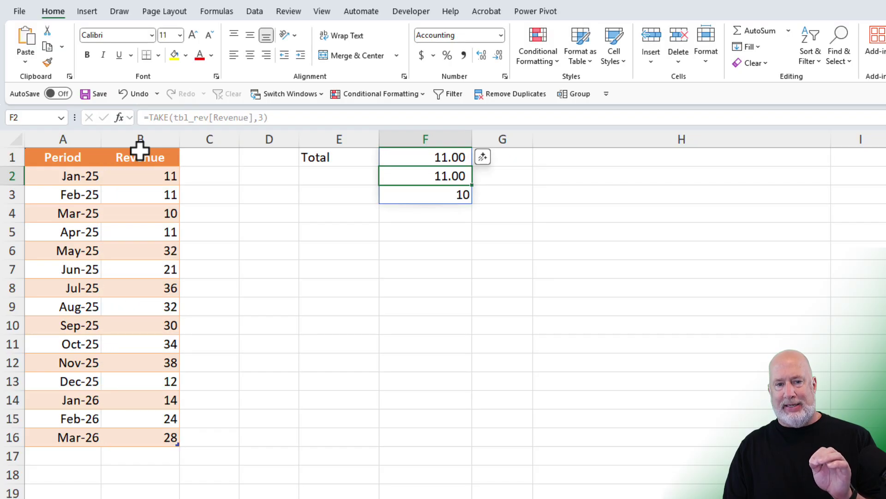
key(Up)
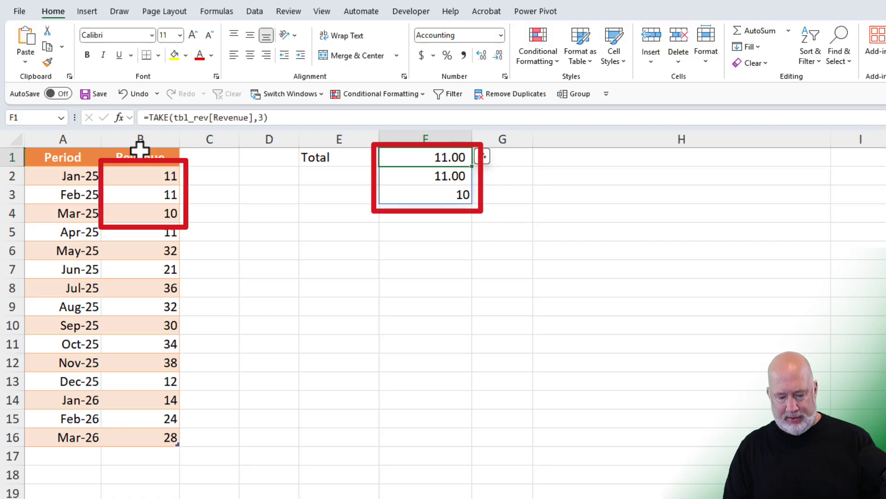
Step: Change the TAKE rows argument to -3 so it returns the last three months
key(F2)
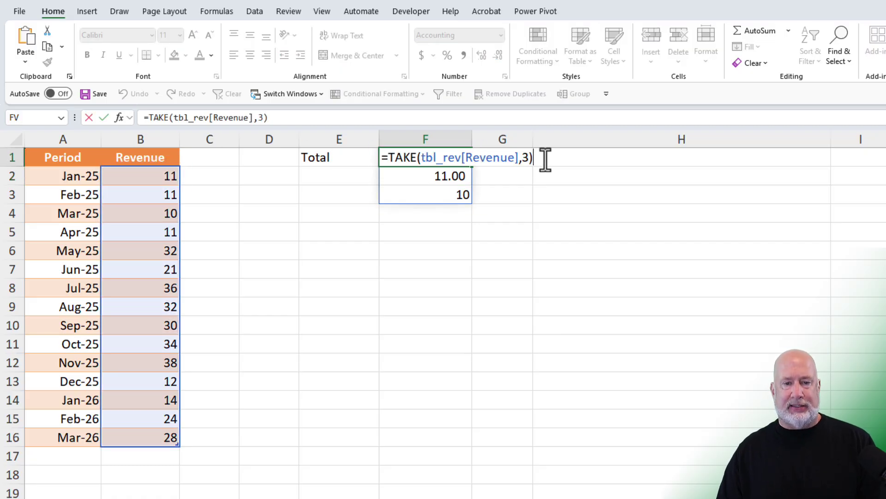
click(522, 158)
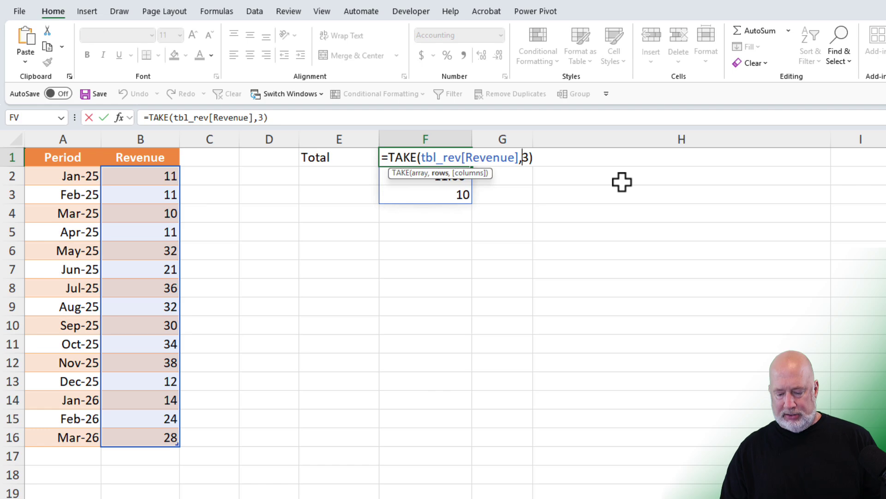
text(-)
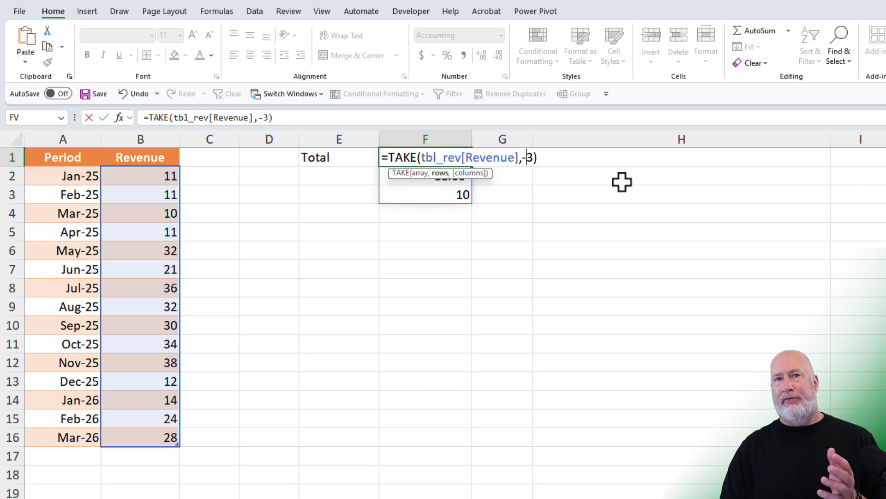
key(Return)
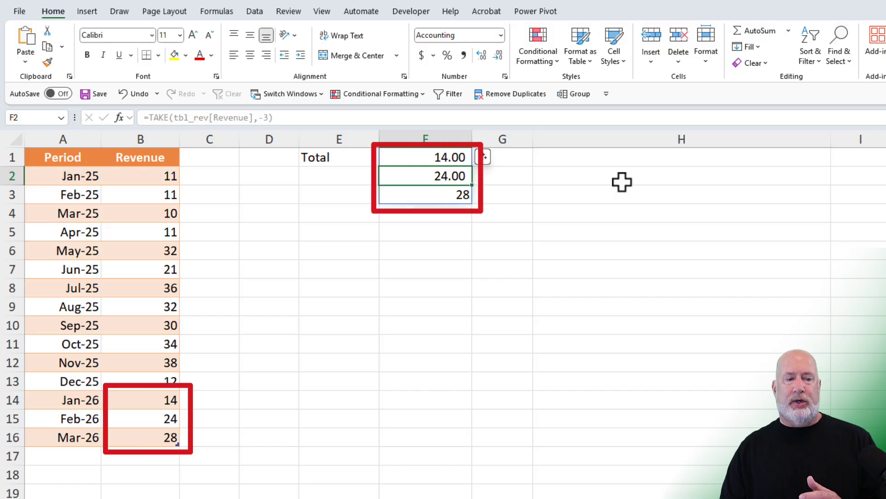
key(Up)
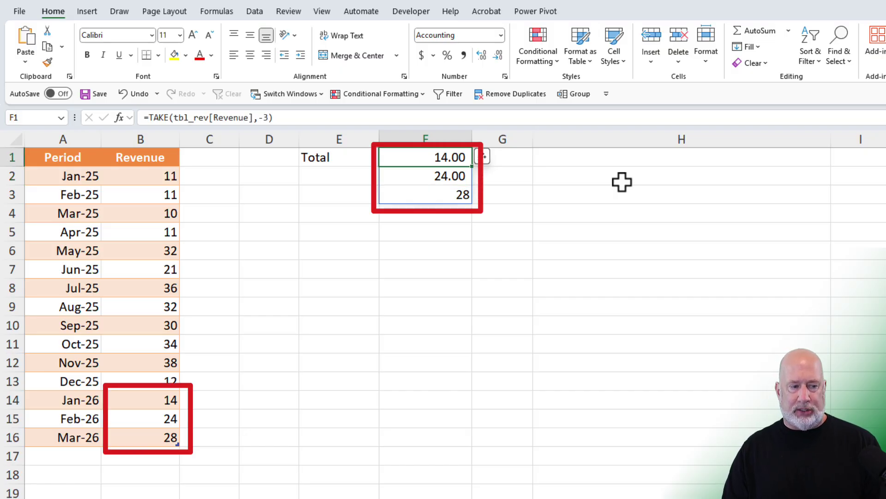
Step: Wrap it as =SUM(TAKE(tbl_rev[Revenue],-3)) so F1 shows 66.00
key(F2)
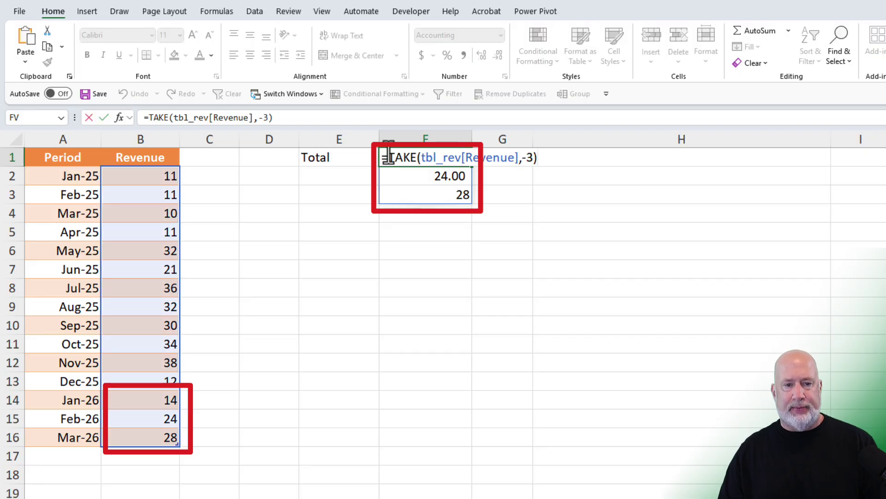
click(389, 157)
text(sum)
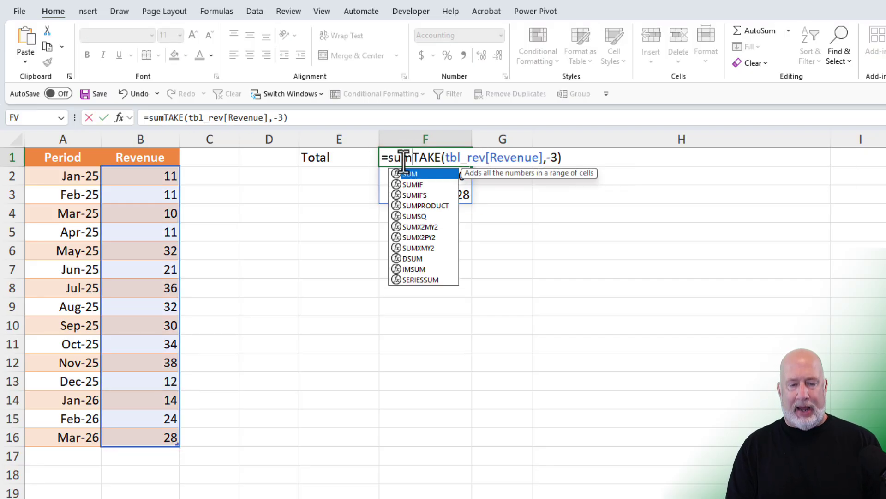
text(()
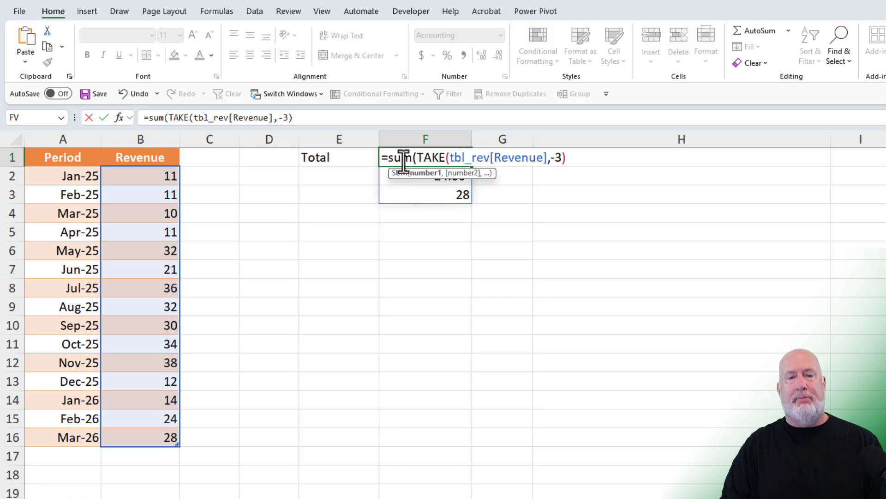
text())
key(Return)
click(404, 161)
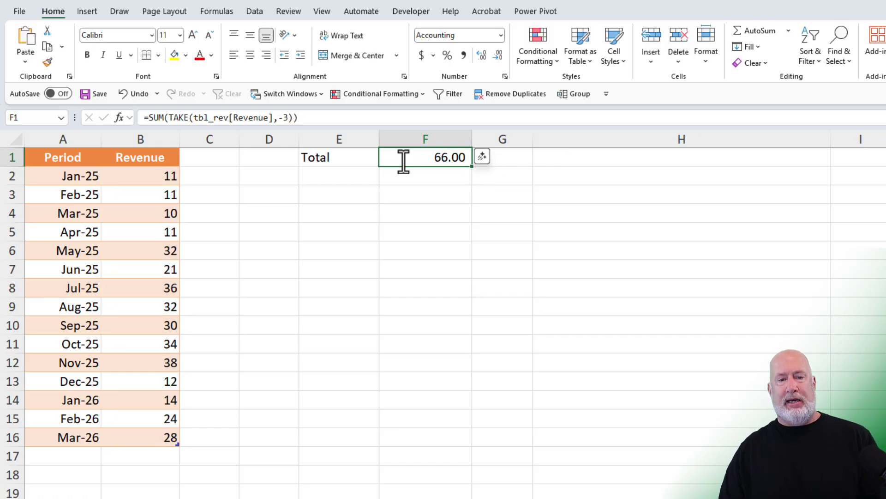
click(582, 160)
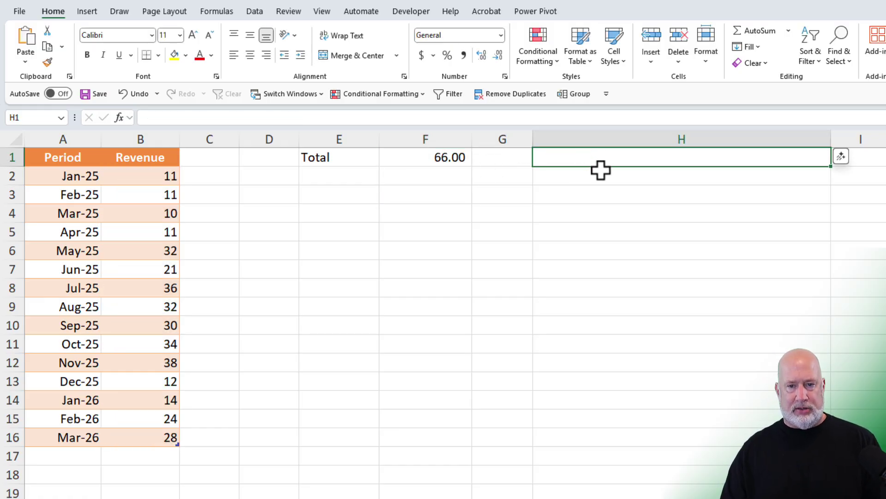
Step: Enter =FORMULATEXT(F1) in H1 and resize column H to fit the formula text
text(=for)
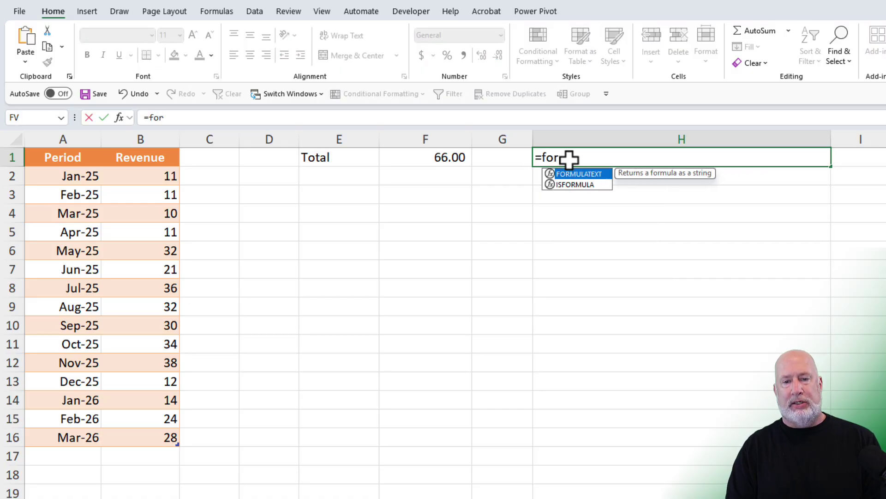
key(Tab)
click(445, 159)
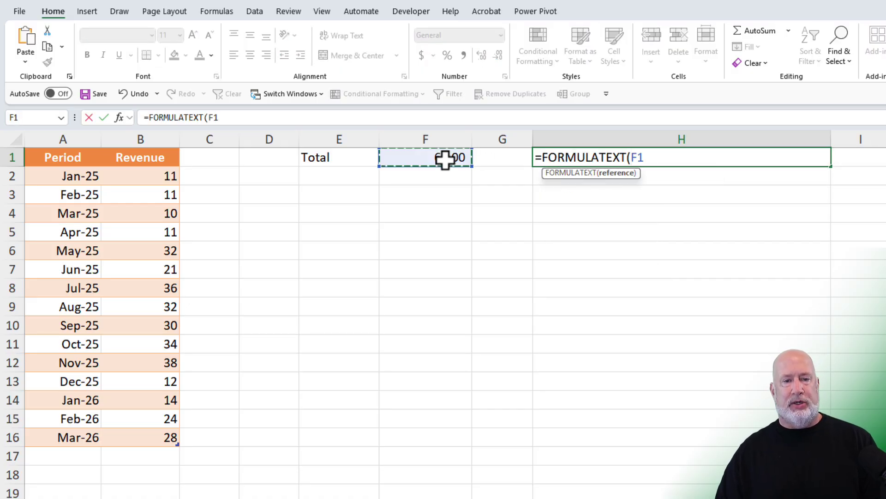
key(Return)
key(Up)
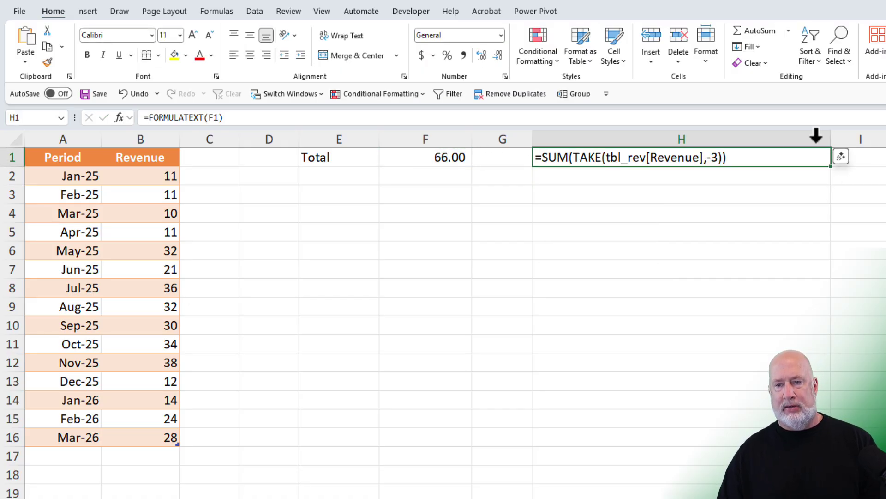
drag(830, 139, 755, 139)
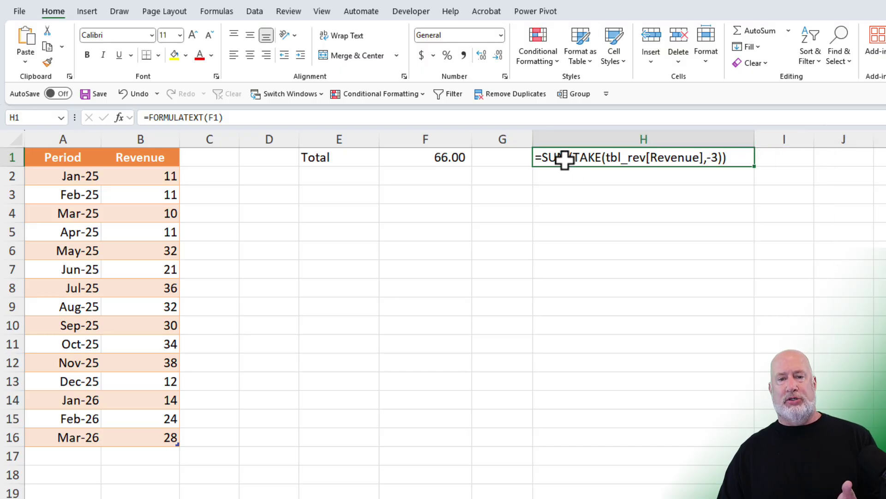
click(324, 173)
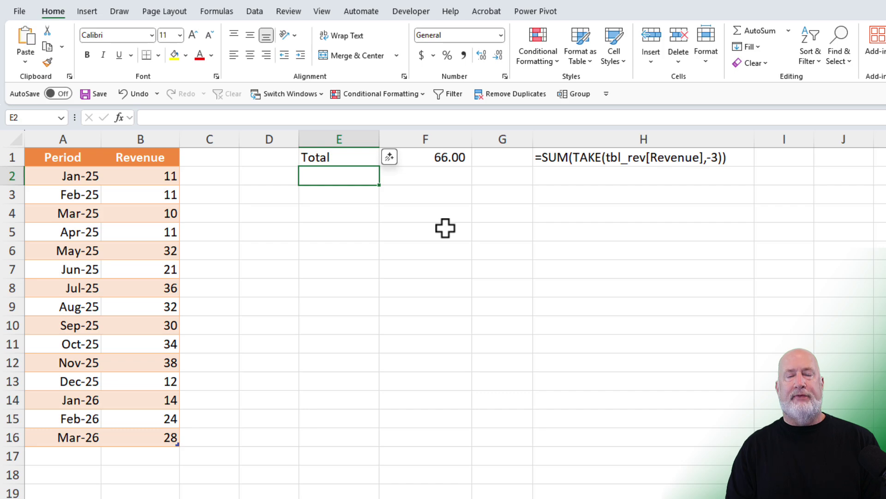
Step: Type the label Average in E2 below Total
text(Average)
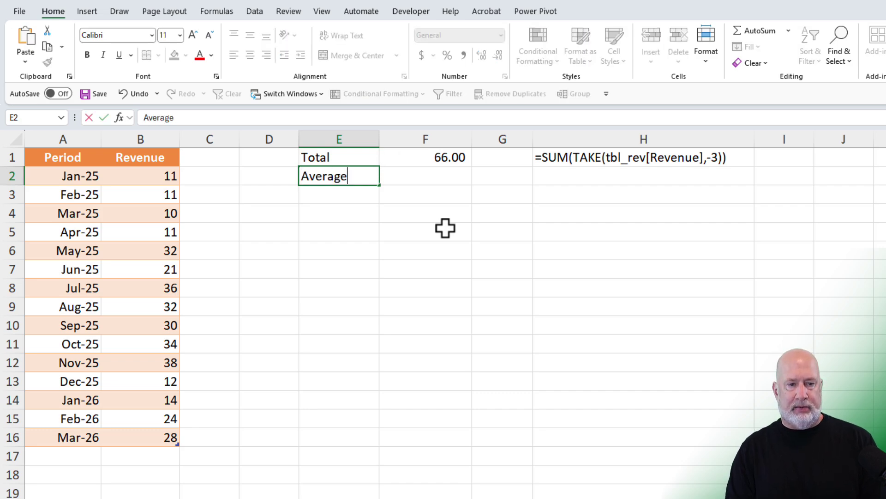
key(Tab)
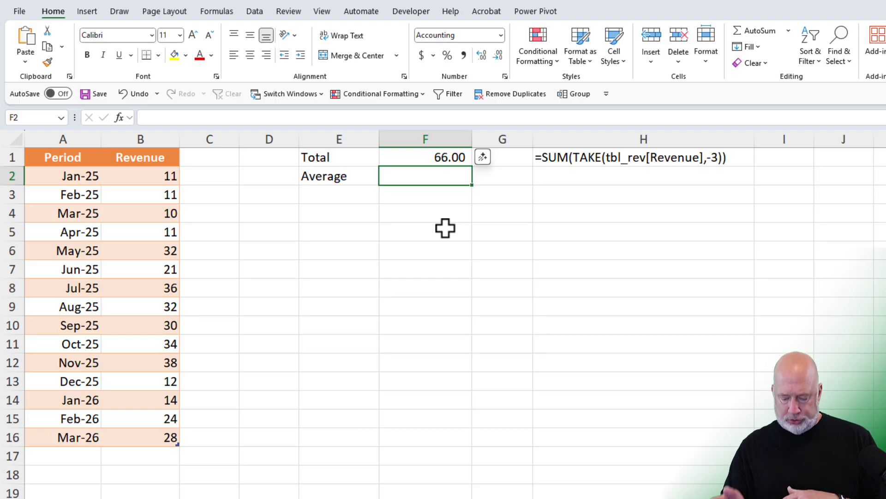
Step: Copy the Total formula into F2 and swap SUM for AVERAGE, giving 22.00
key(ctrl+apostrophe)
key(ctrl+apostrophe)
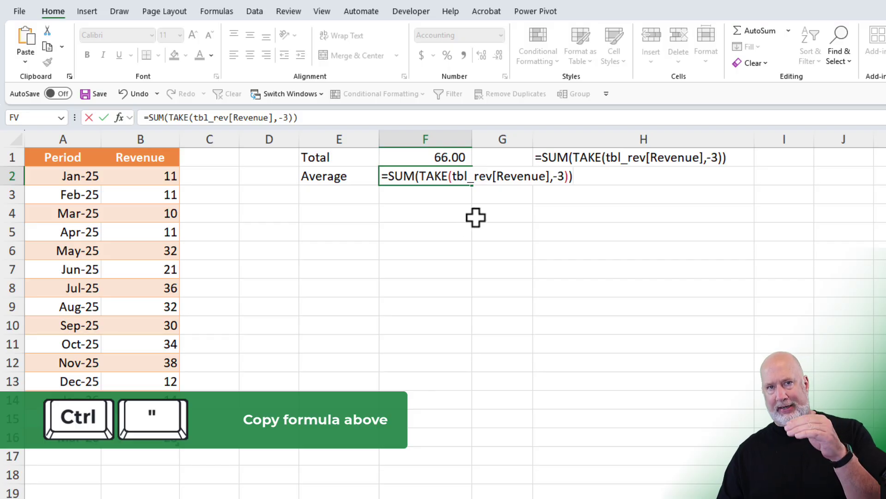
click(415, 178)
key(BackSpace)
key(BackSpace)
key(BackSpace)
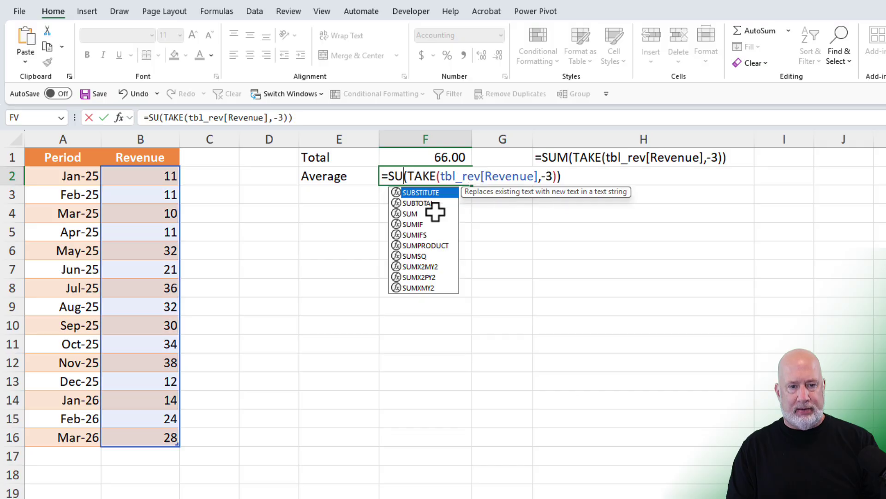
text(Average)
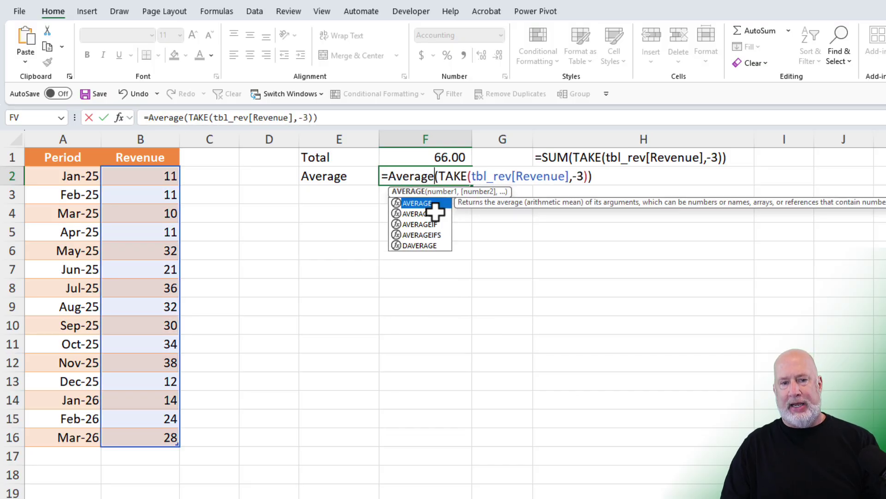
key(Return)
key(Left)
key(Up)
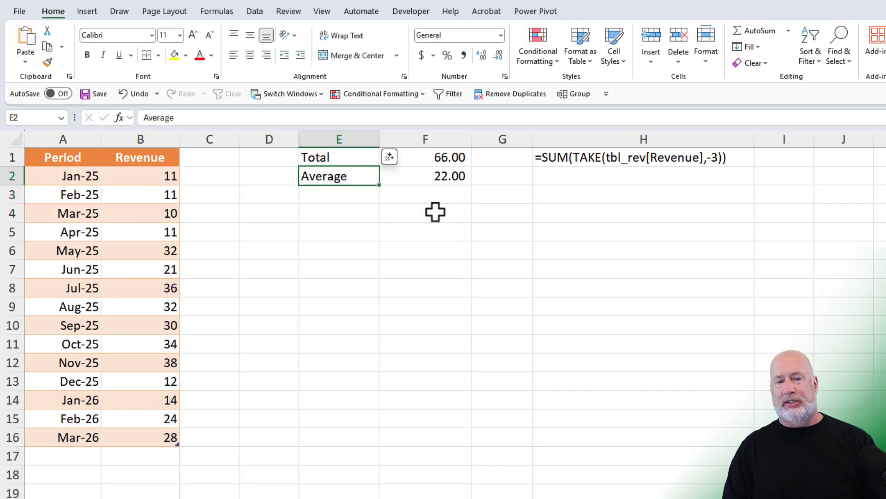
key(Right)
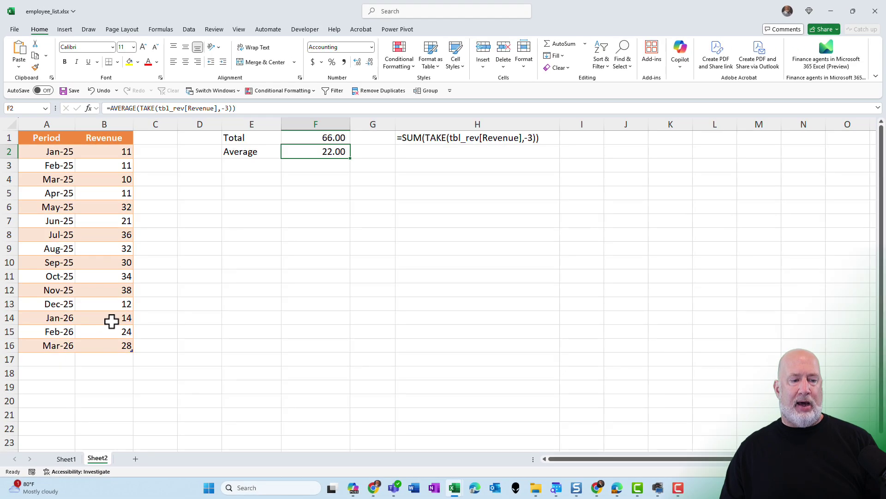
drag(152, 400, 145, 432)
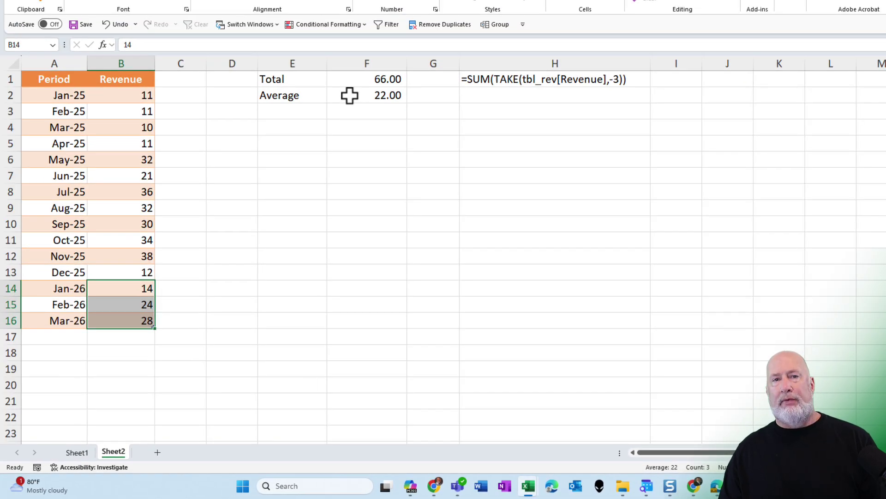
Step: Add an Apr 2026 row with revenue 36 and check the Total and Average formulas
click(58, 336)
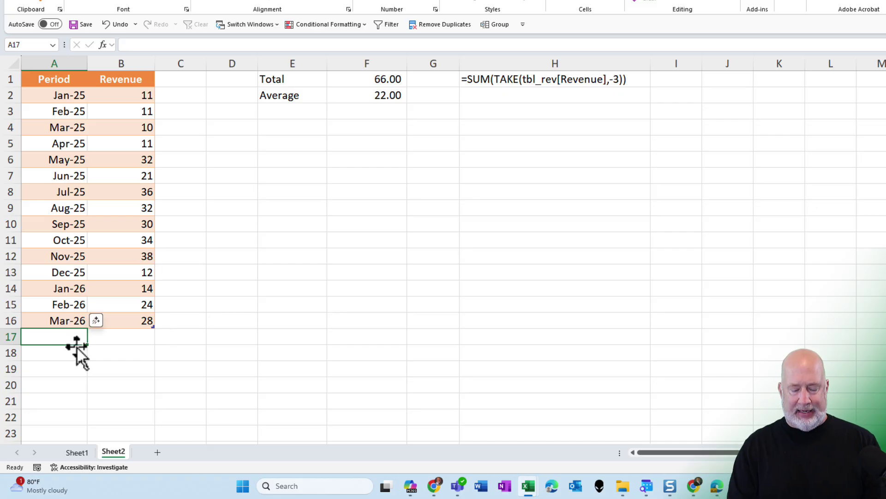
text(Apri)
key(BackSpace)
text(2026)
key(Tab)
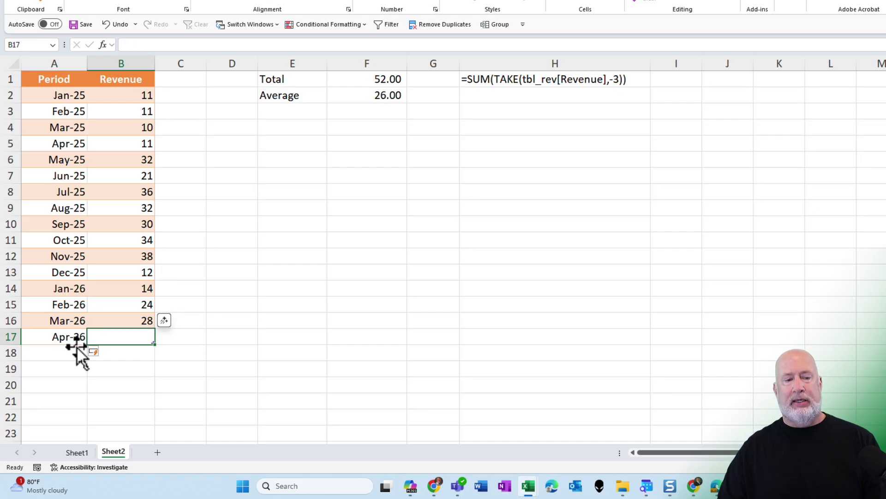
text(3)
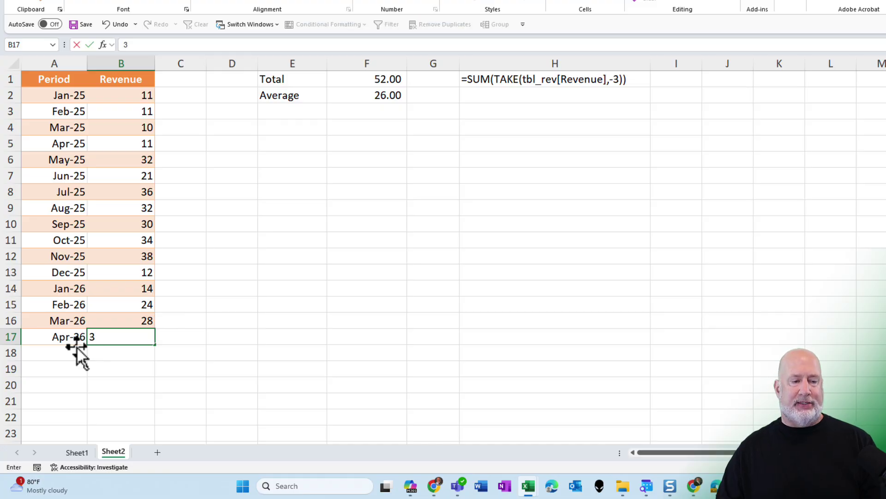
text(6)
key(Return)
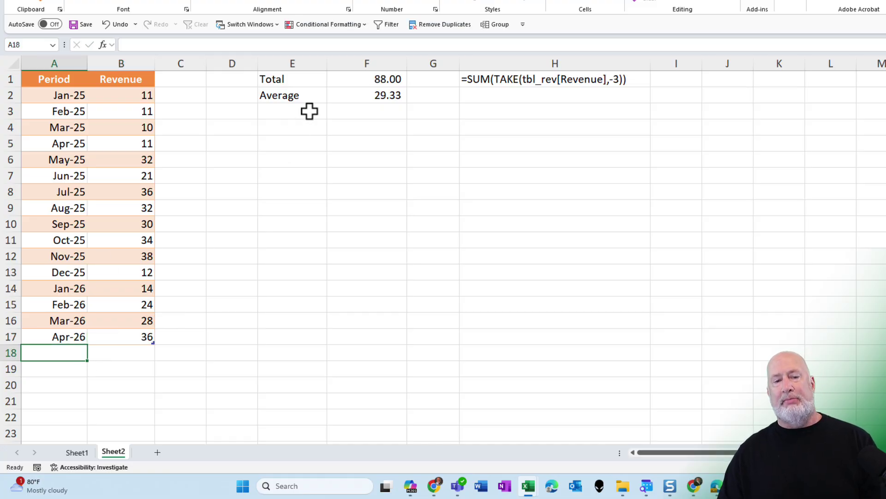
click(351, 82)
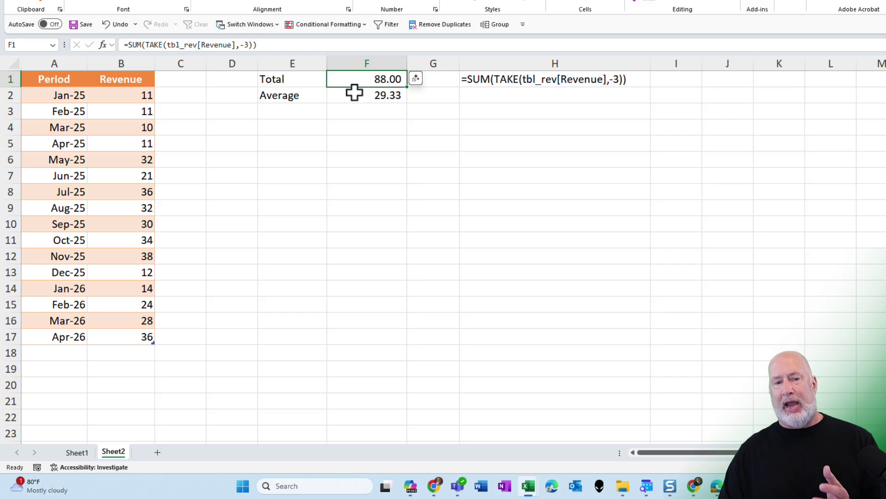
click(355, 94)
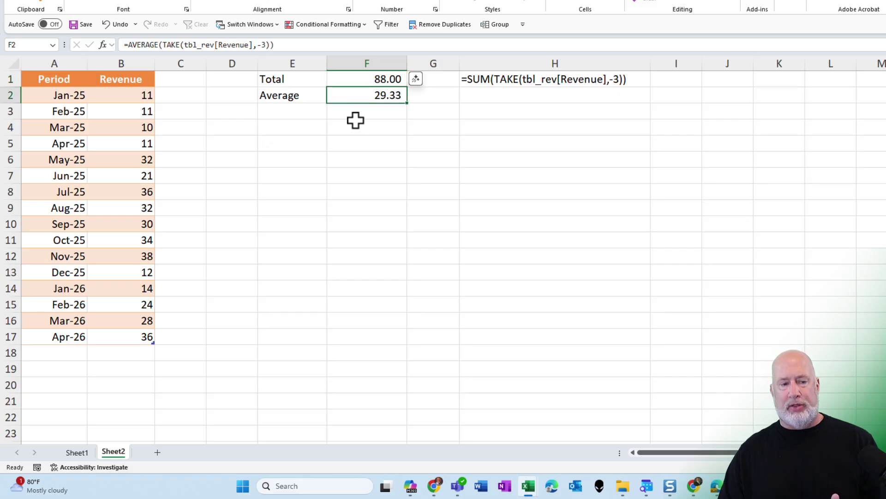
drag(131, 305, 127, 334)
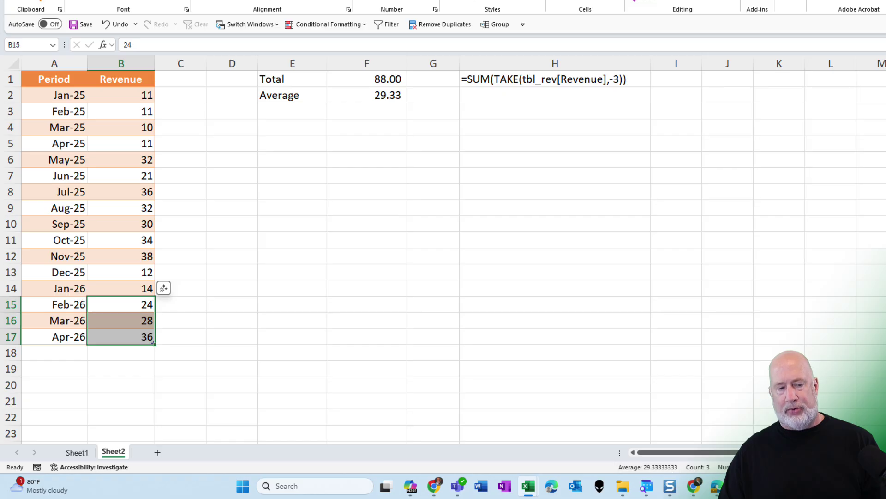
Step: Add May 2026 with revenue 40 and June 2026 with revenue 48
click(78, 352)
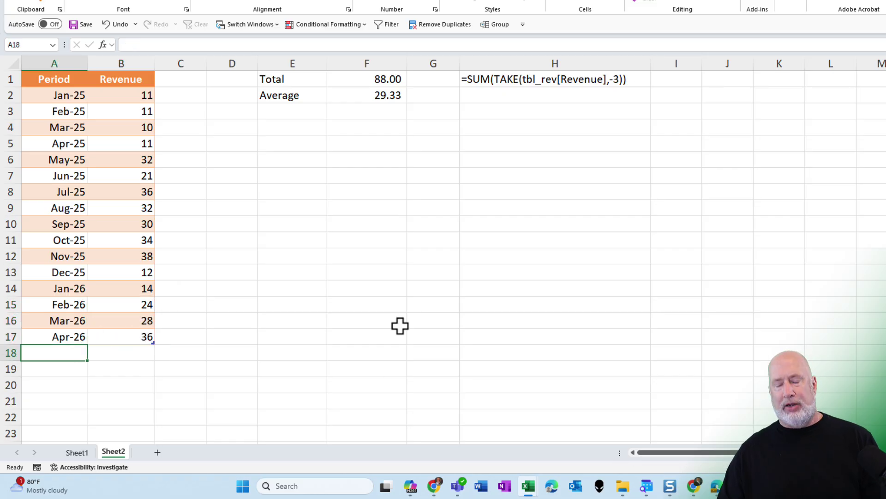
text(May 2026)
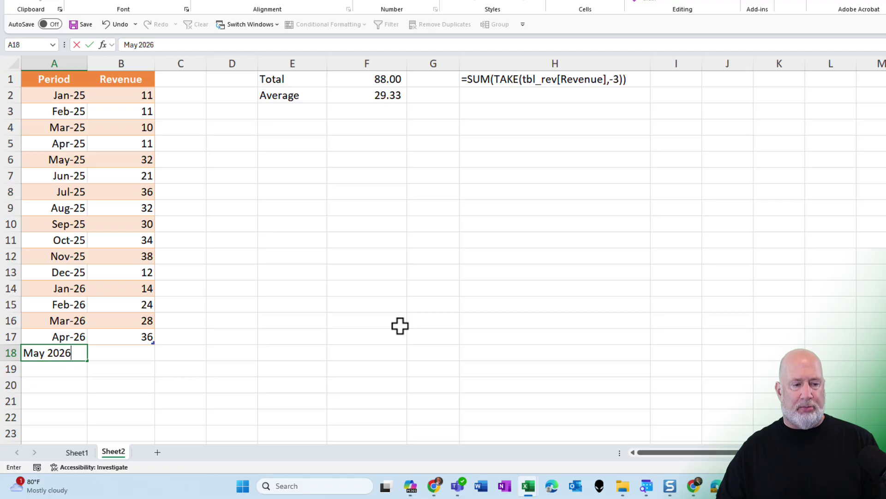
key(Tab)
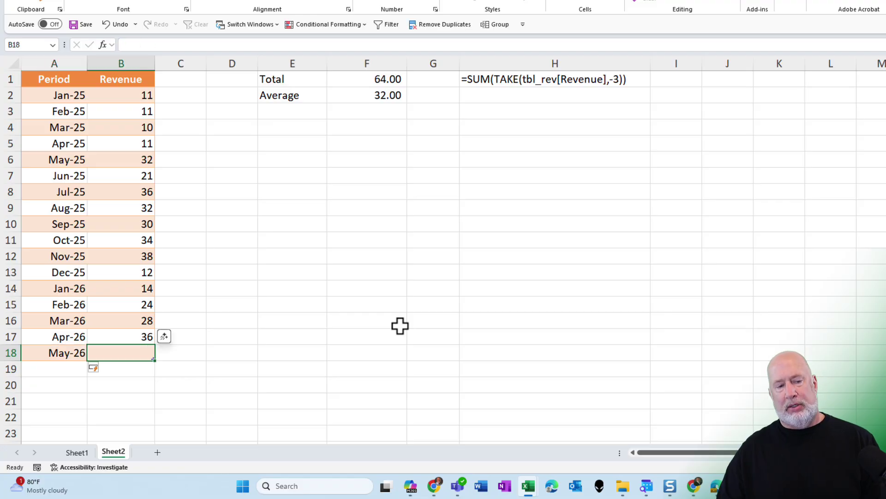
text(40)
key(Return)
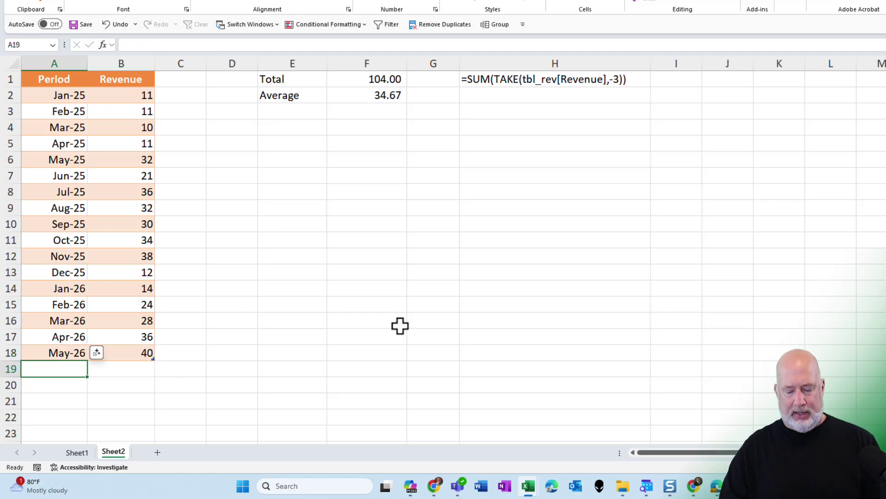
text(June 2026)
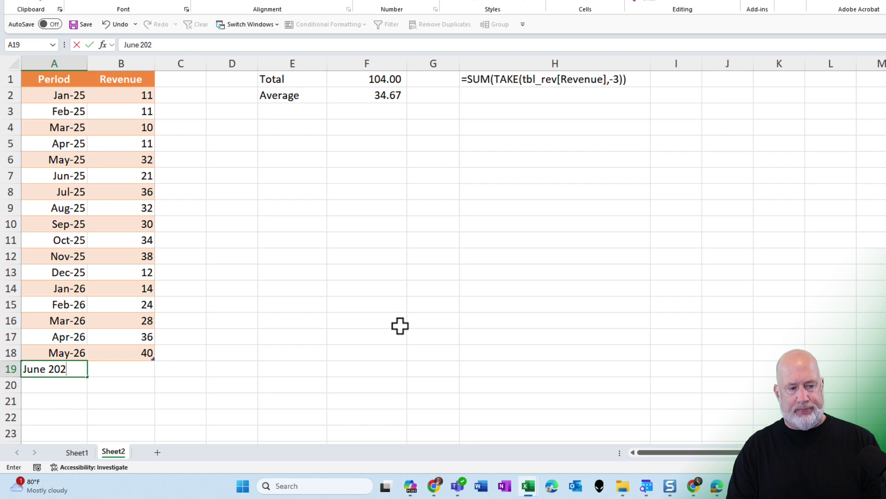
key(Tab)
text(48)
key(Return)
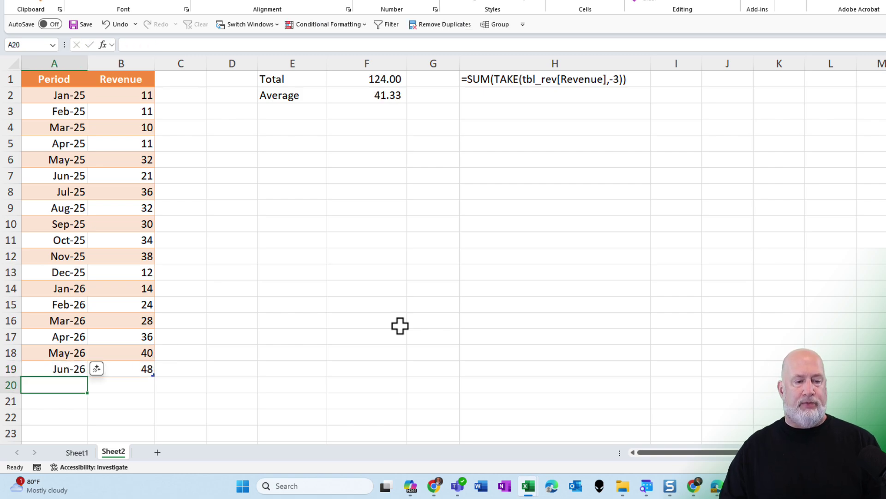
click(291, 133)
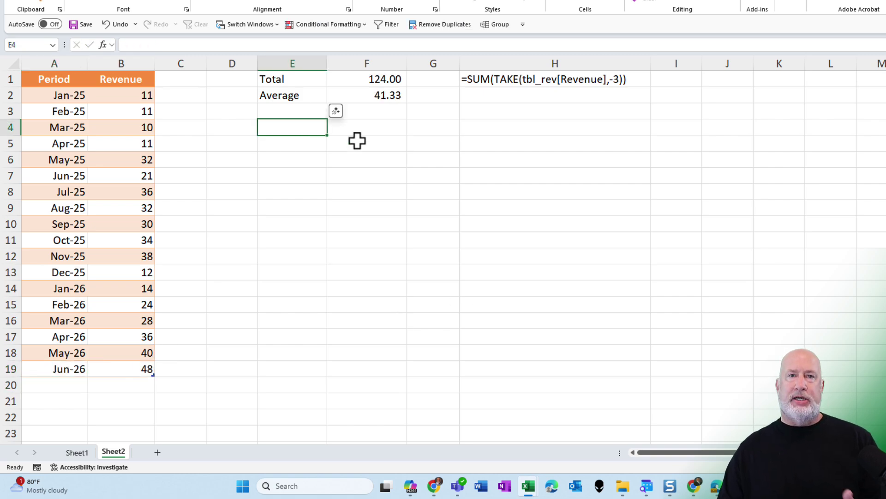
Step: Insert blank cells above the Total row, shifting Total through the formula text down
drag(301, 79, 368, 79)
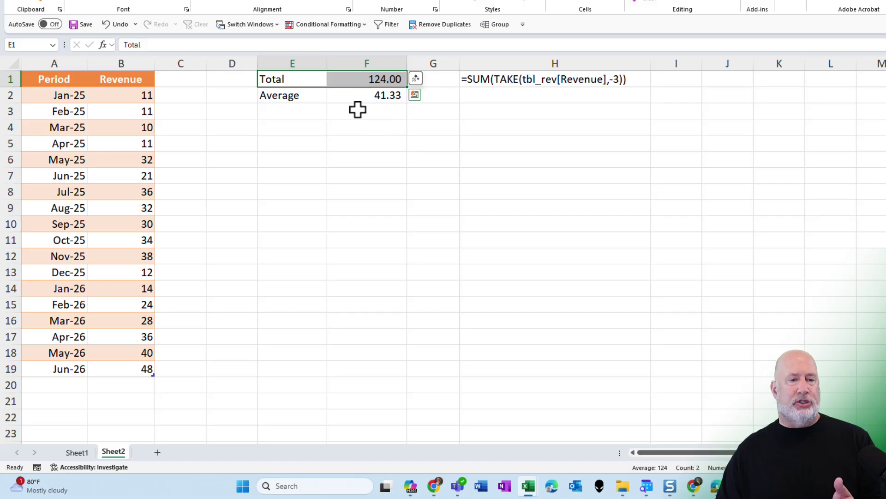
click(314, 97)
click(361, 81)
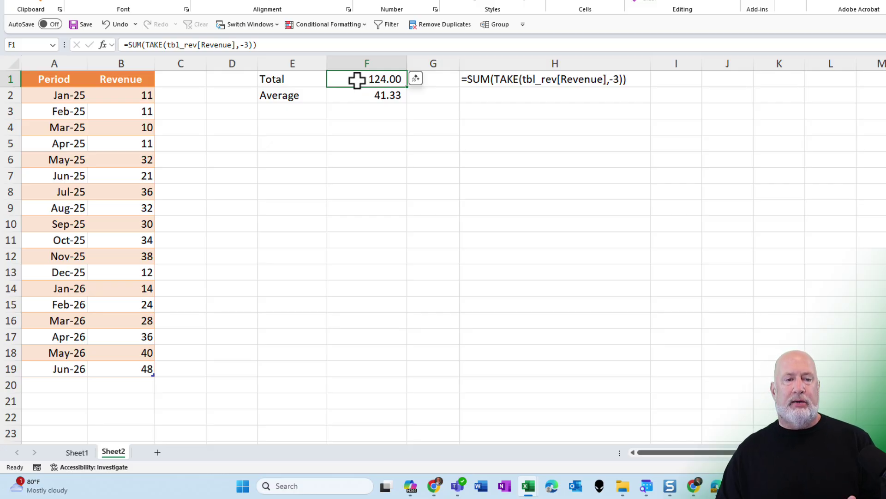
drag(286, 84, 352, 75)
click(292, 79)
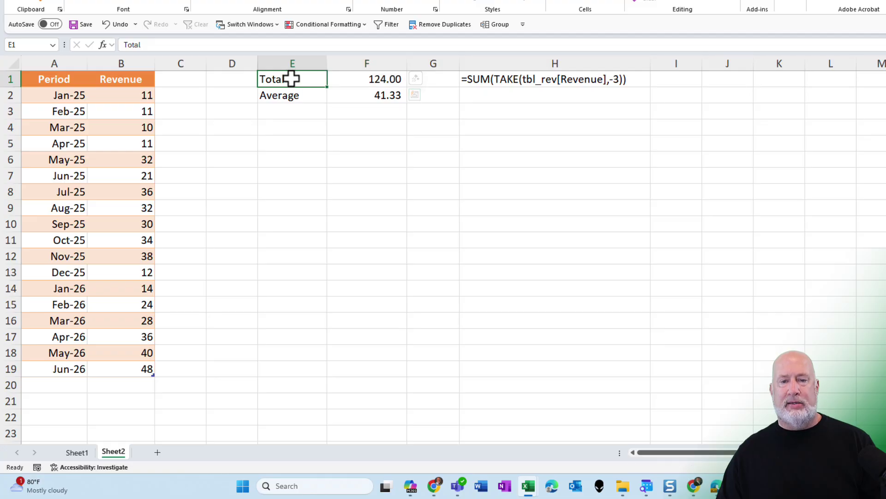
drag(292, 79, 576, 79)
right_click(575, 79)
click(621, 203)
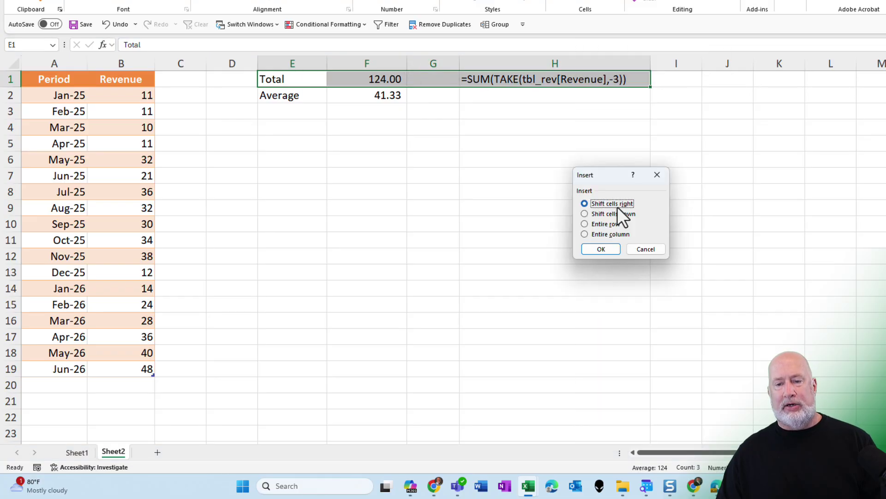
click(598, 215)
click(601, 249)
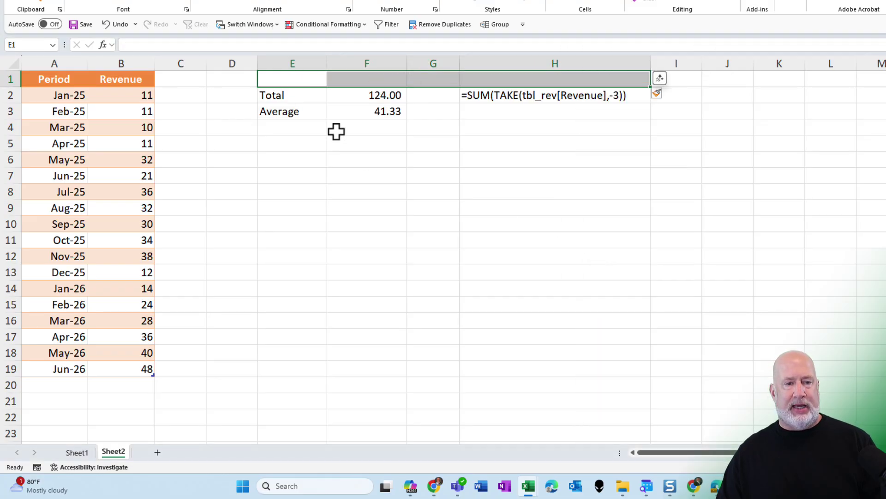
Step: Type the Month label in the freed E1 cell and enter 3 beside it in F1
click(300, 79)
text(Months)
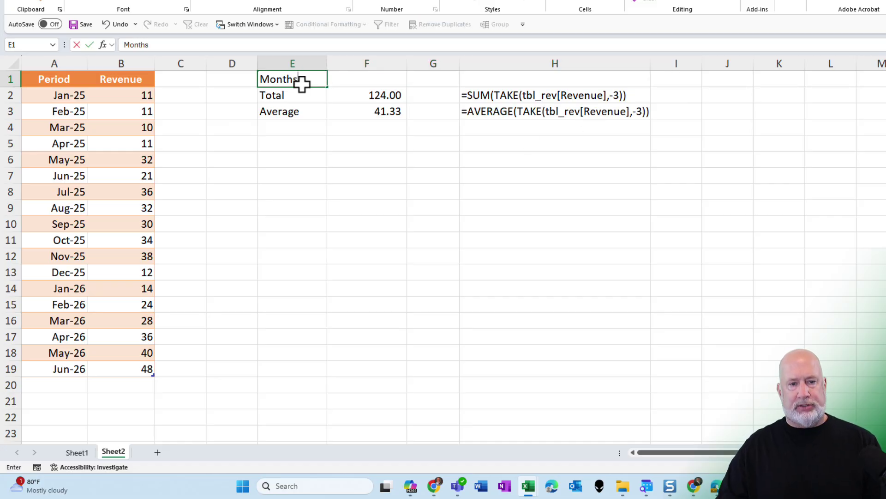
key(Tab)
text(3)
key(Return)
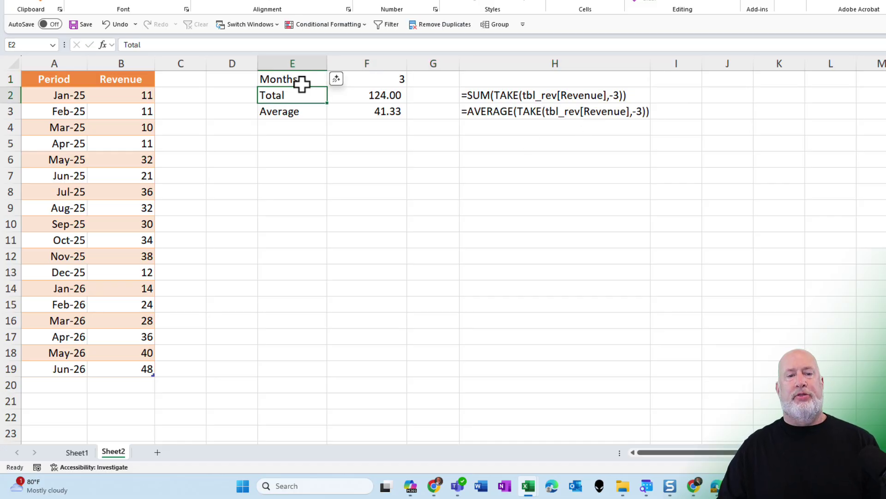
key(Up)
key(Down)
key(Right)
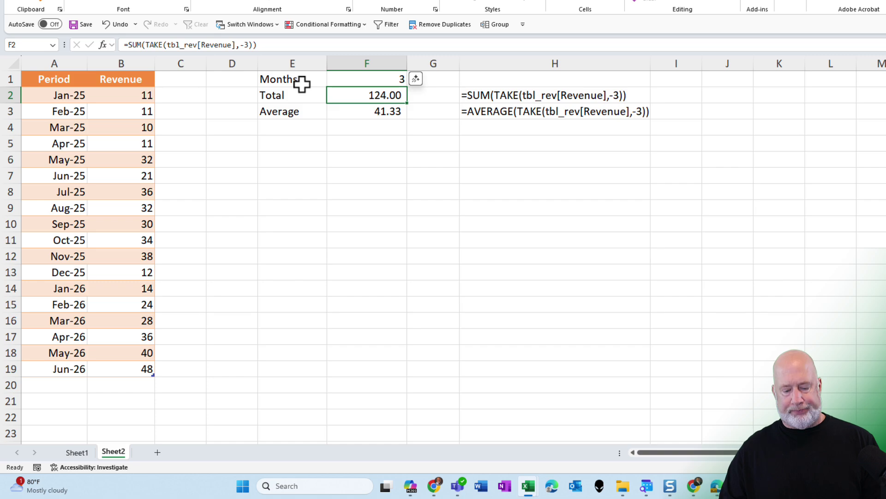
key(F2)
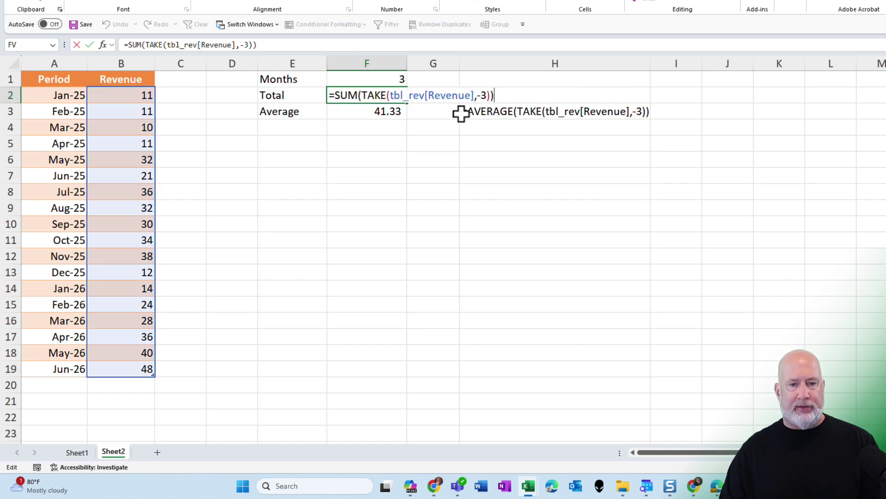
Step: Change the TAKE rows argument in the Total and Average formulas from -3 to -F1
click(486, 95)
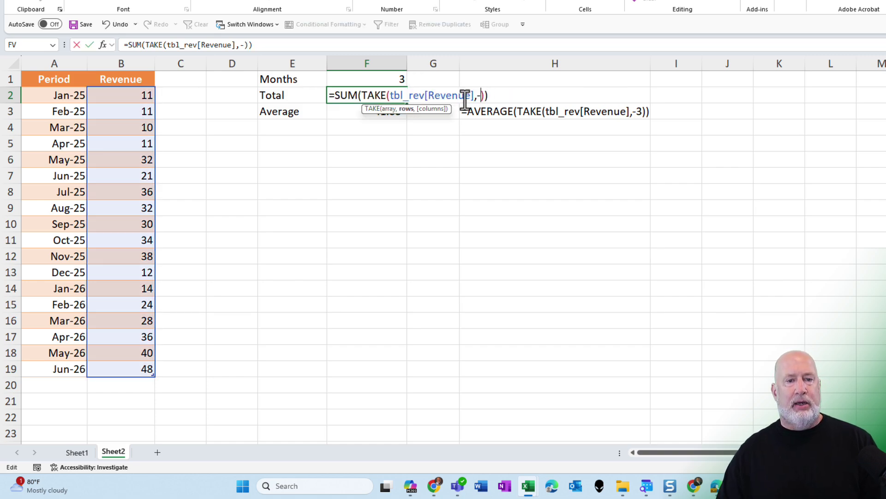
click(400, 75)
key(Return)
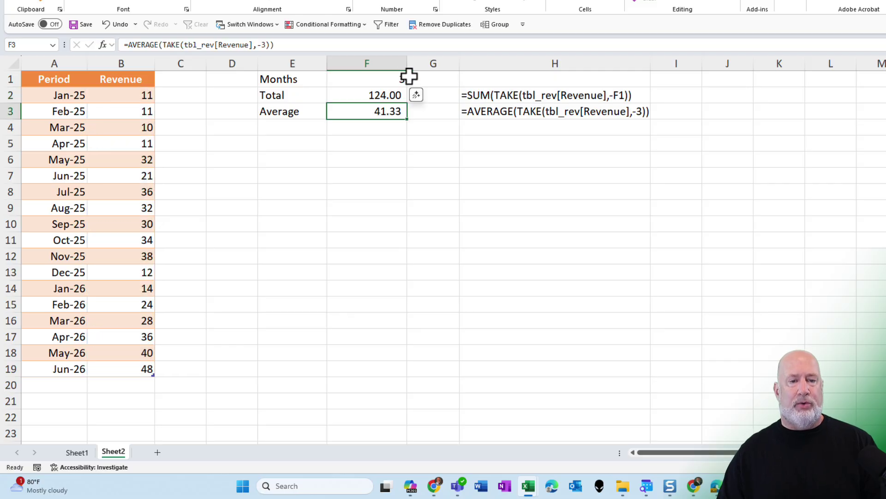
double_click(391, 113)
click(513, 114)
click(506, 113)
text(F1)
key(Return)
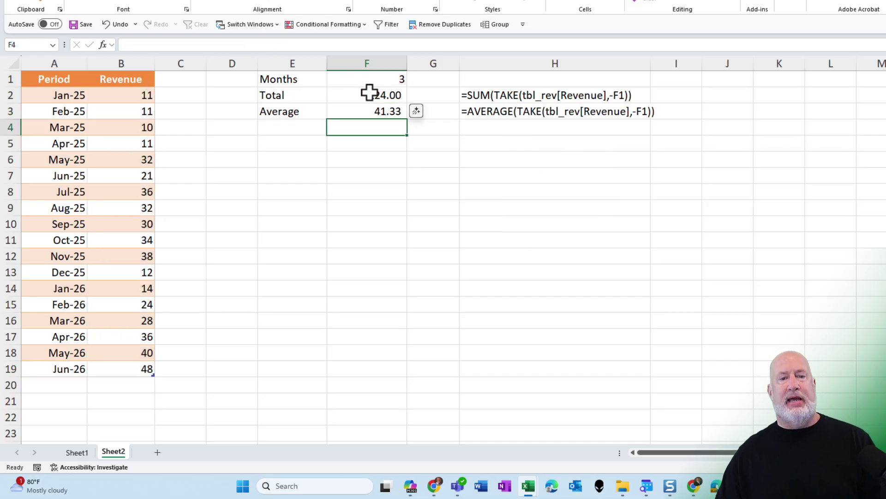
Step: Test the Months input with 4, 5 and 6, ending at 190.00 and 31.67
click(396, 84)
text(4)
key(Return)
key(Up)
text(5)
key(Return)
key(Up)
text(6)
key(Return)
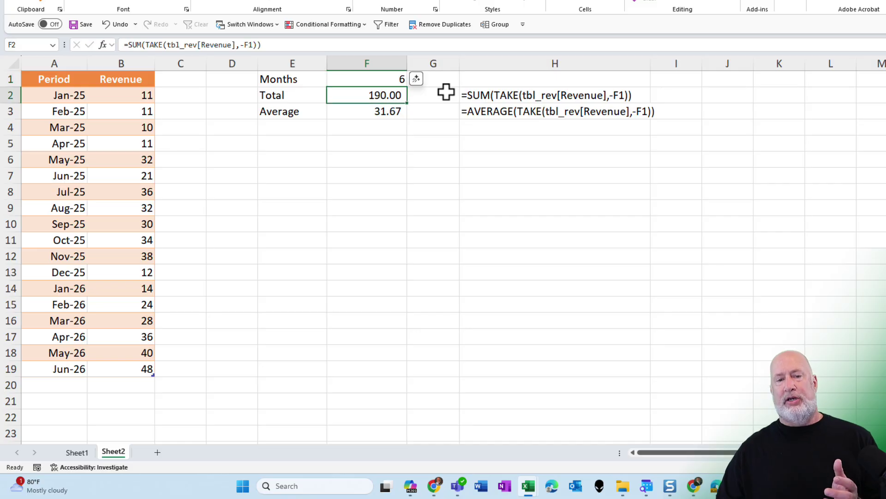
key(Up)
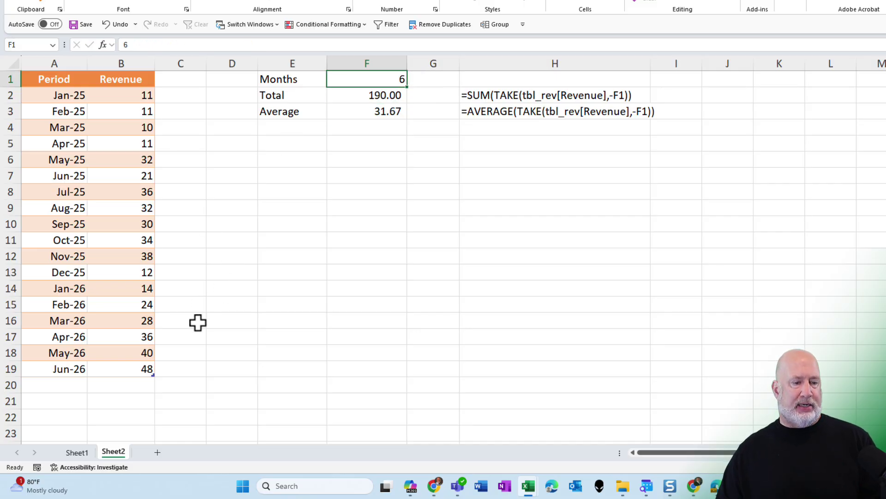
mouse_move(133, 369)
mouse_down()
mouse_move(123, 278)
mouse_move(121, 369)
mouse_up()
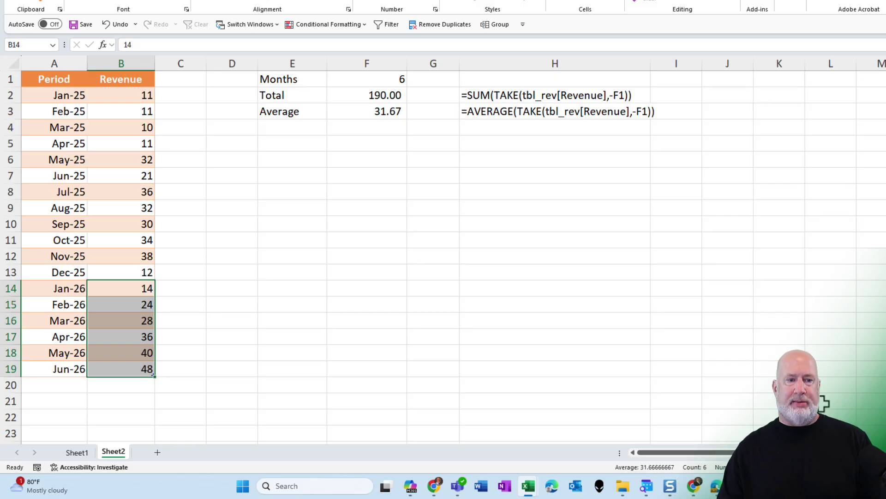
click(263, 162)
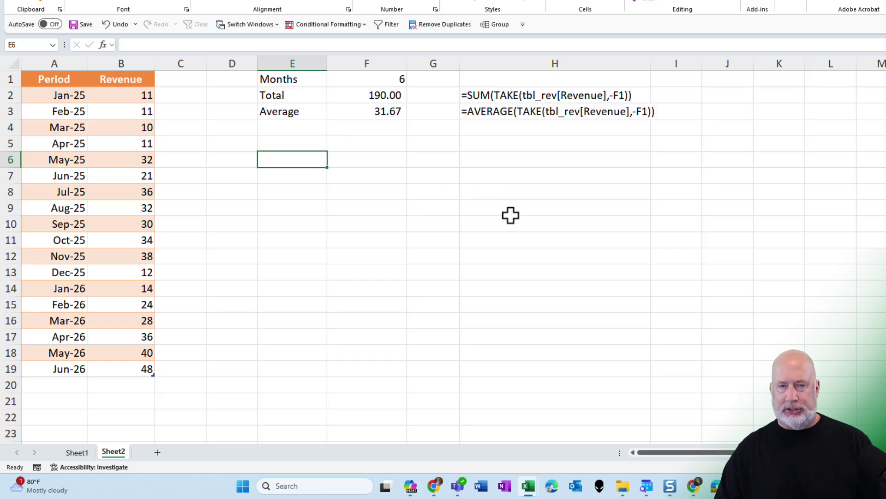
Step: Enter the month counts 3, 4, 5 and 6 in E6:E9
text(3)
key(Return)
text(4)
key(Return)
text(5)
key(Return)
text(6)
key(Return)
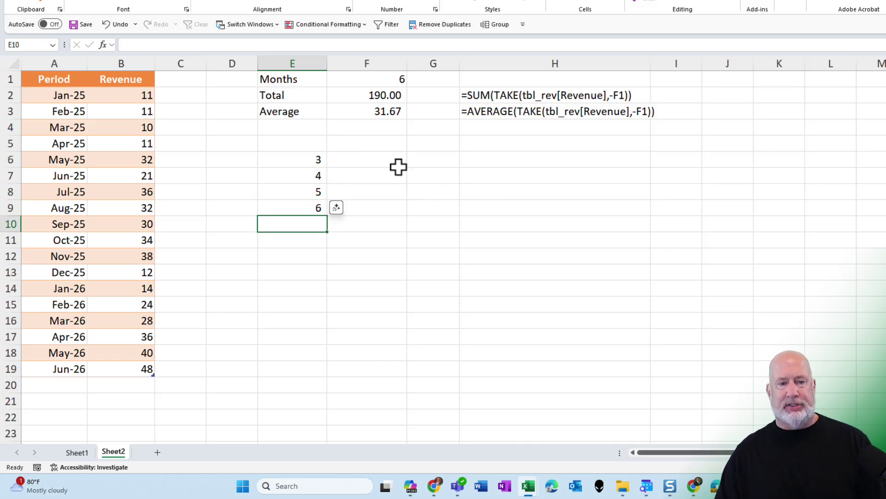
Step: In F6 enter =AVERAGE(TAKE(tbl_rev[Revenue],-E6)), accepting the missing-parenthesis fix
click(388, 161)
drag(287, 159, 283, 203)
click(377, 160)
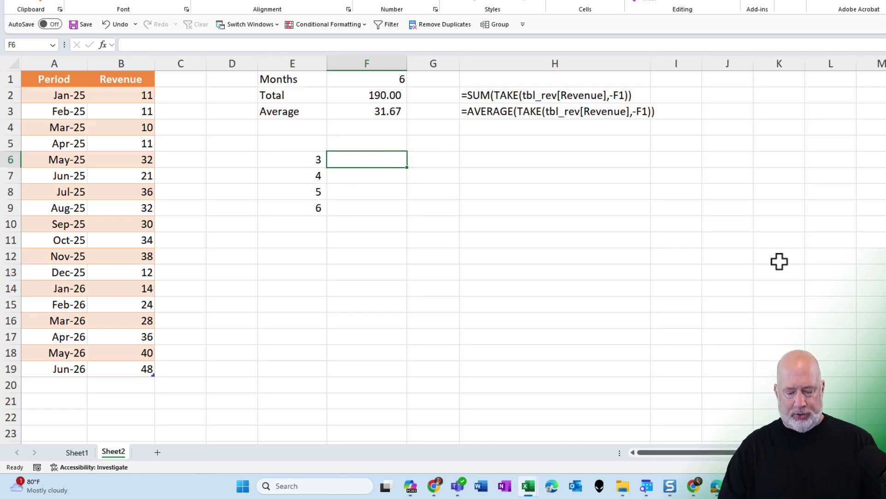
text(=average)
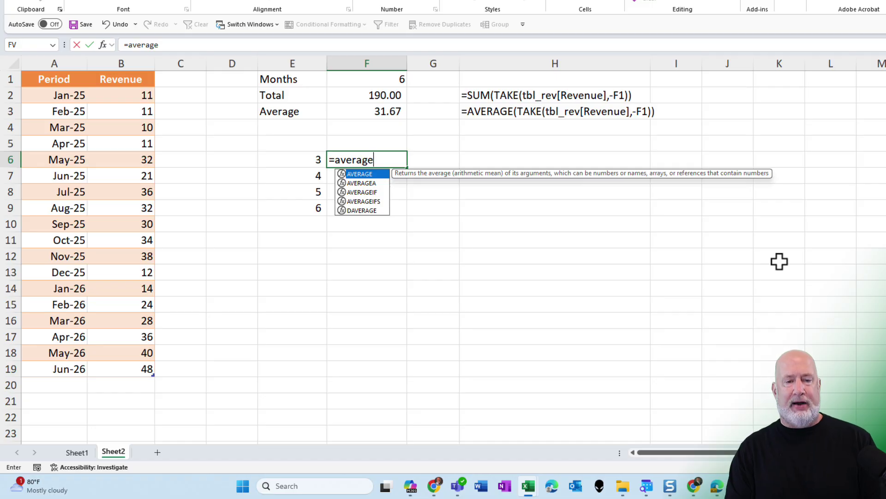
key(Tab)
text(take)
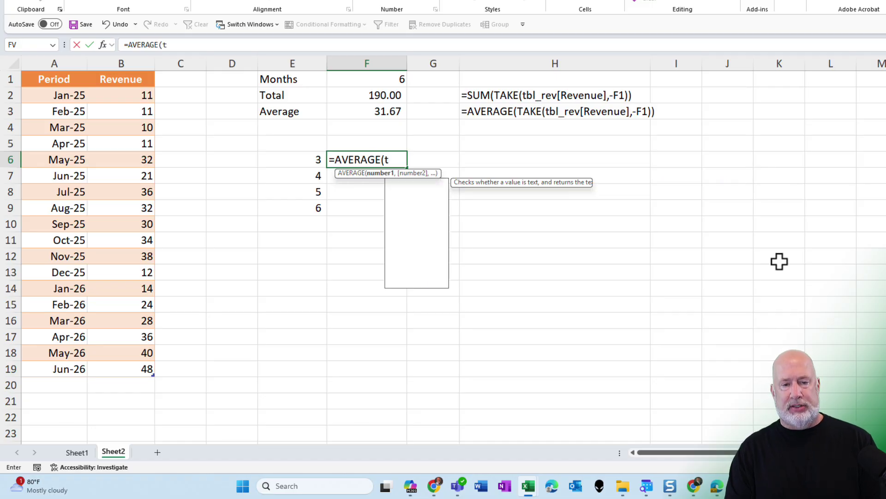
key(Tab)
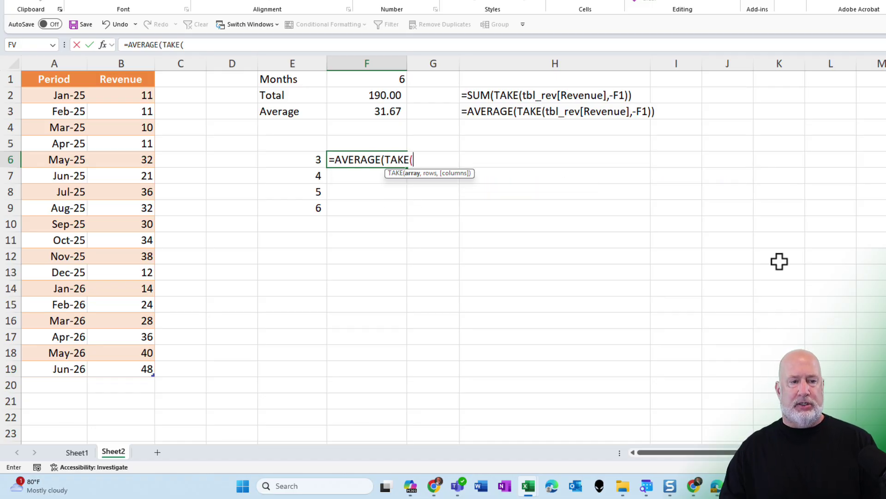
click(129, 70)
text(,)
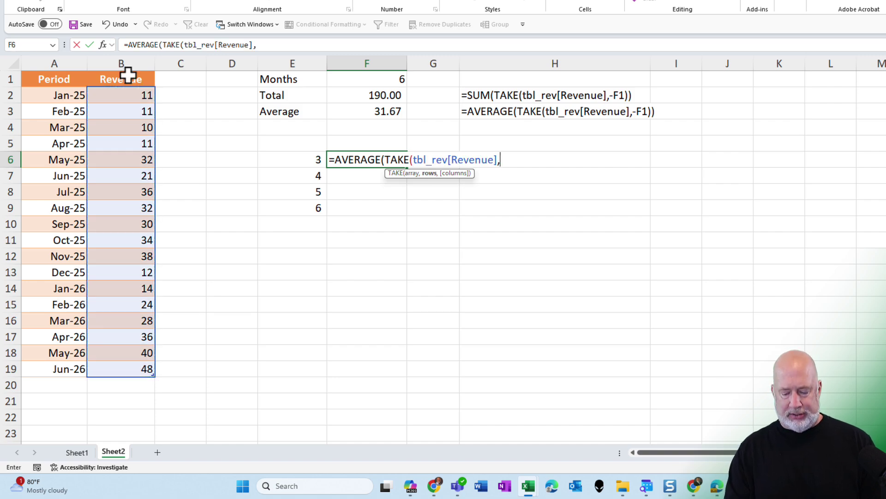
text(-)
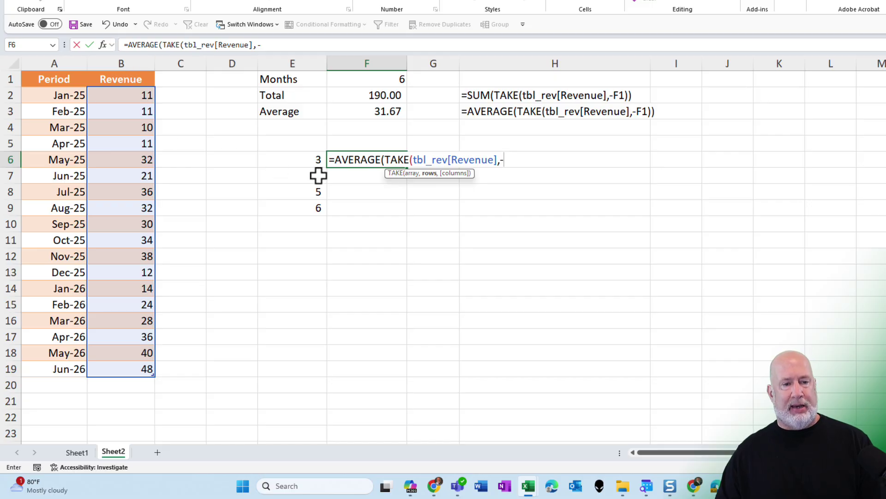
click(302, 160)
key(Return)
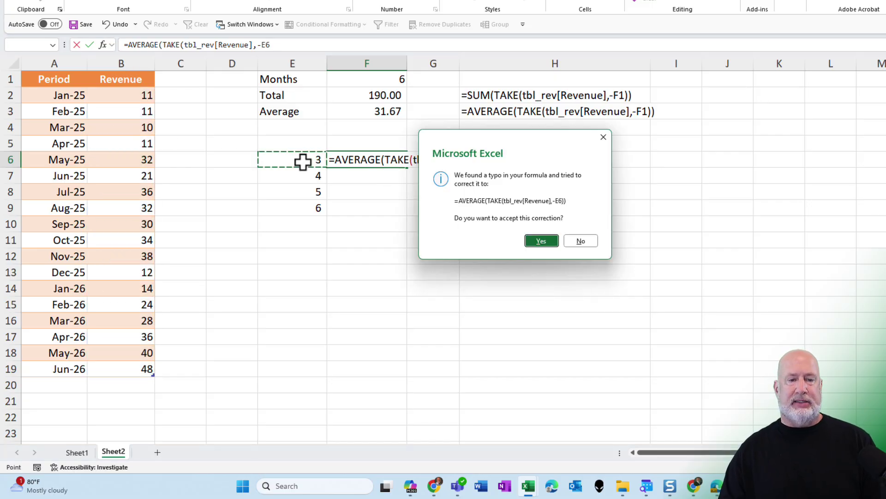
click(555, 242)
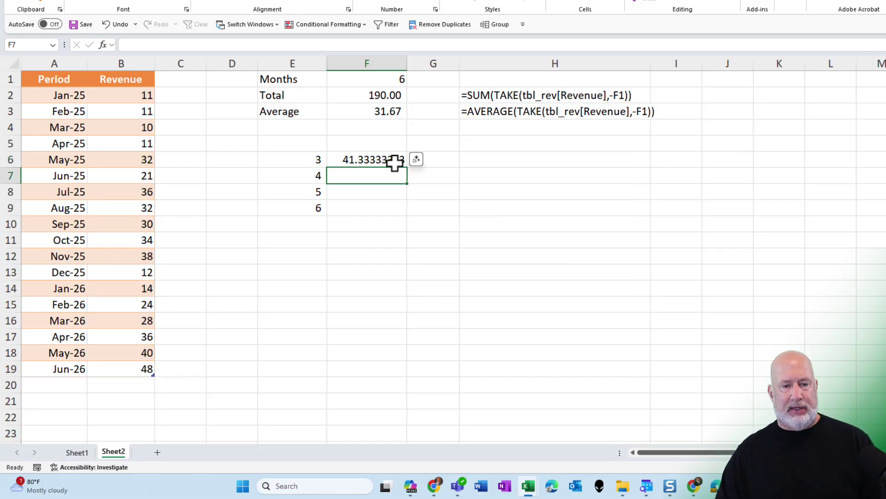
Step: Format F6 to two decimals and fill the formula down to F9
click(406, 4)
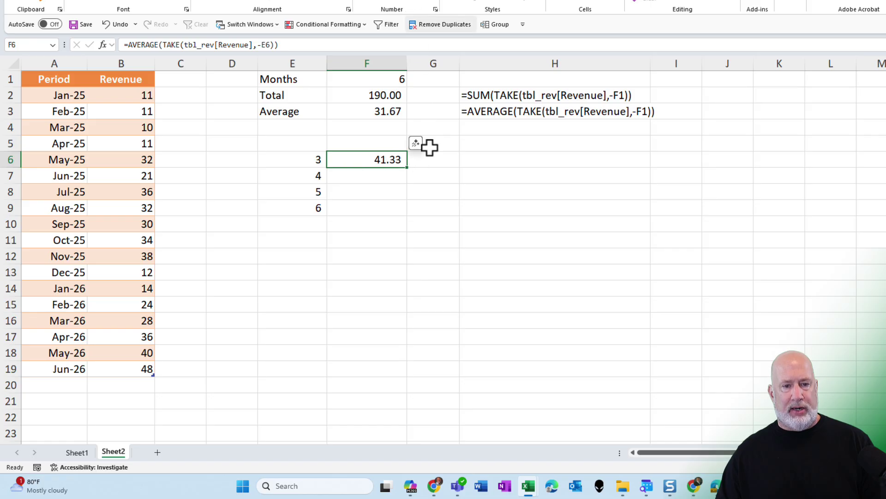
drag(409, 169, 411, 215)
click(359, 210)
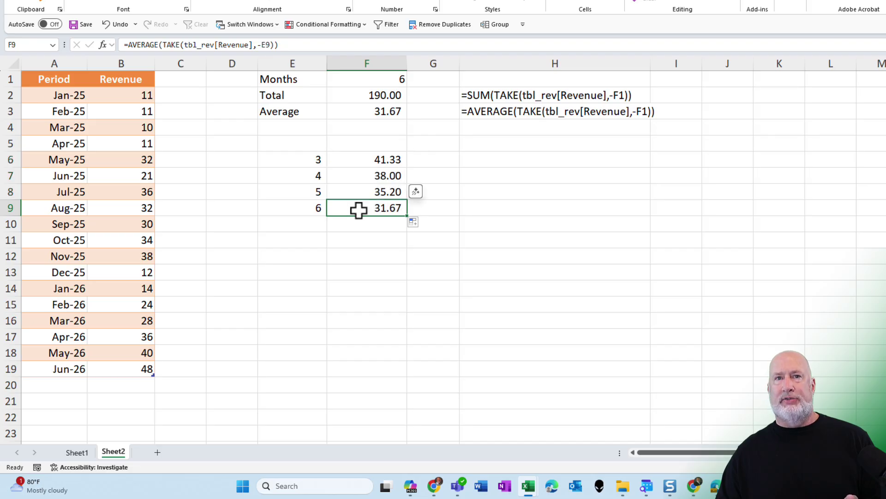
Step: Step the Months value in F1 through 5 and 4 back to 3, giving 124.00 and 41.33
click(367, 112)
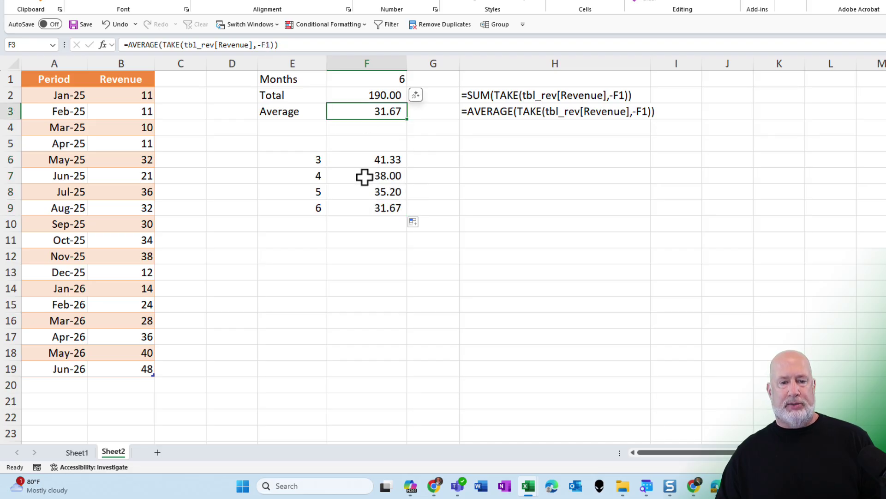
click(380, 79)
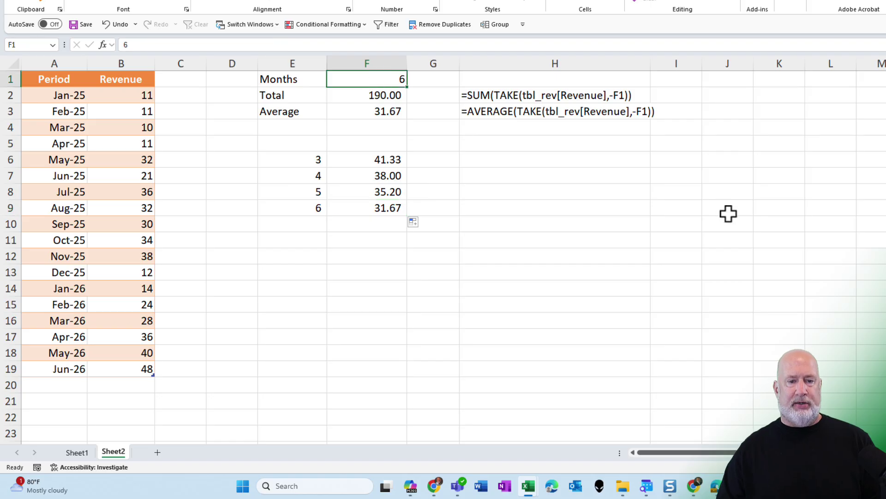
text(5)
key(Return)
key(Up)
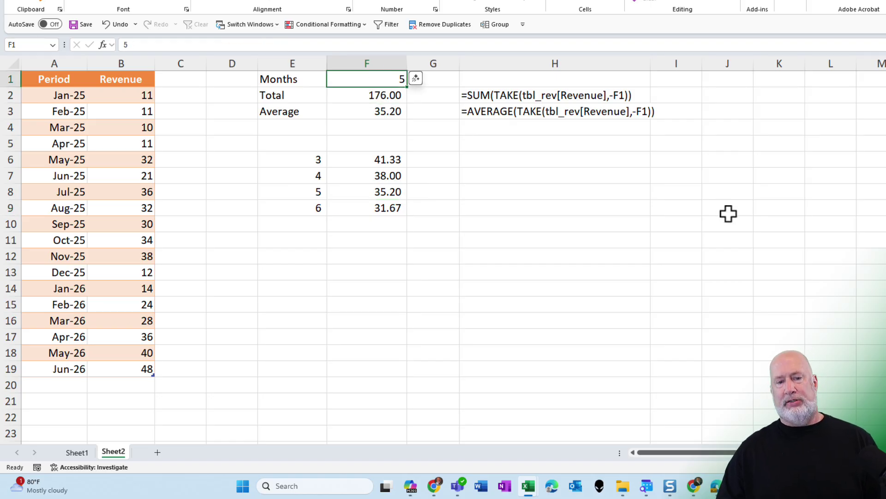
text(4)
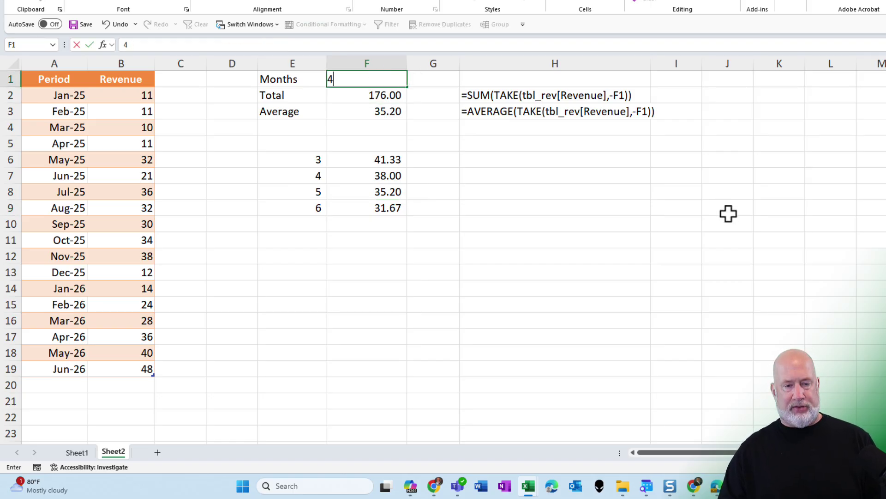
key(ctrl+Return)
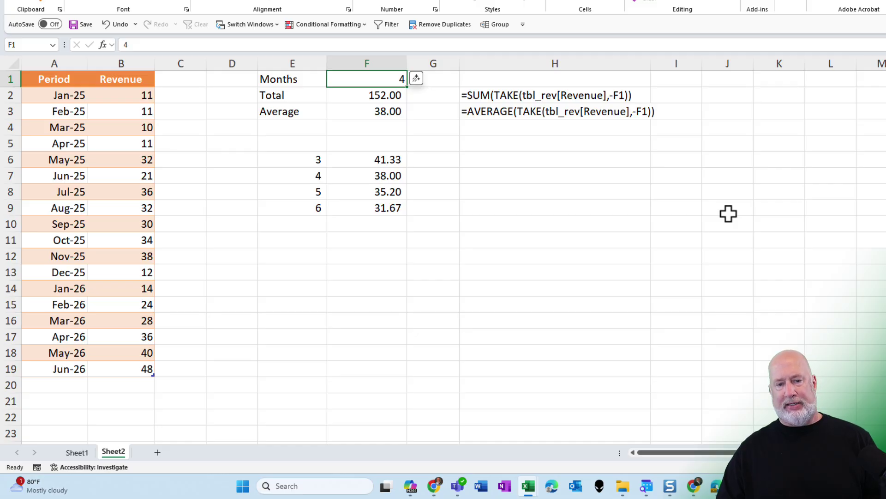
text(3)
key(ctrl+Return)
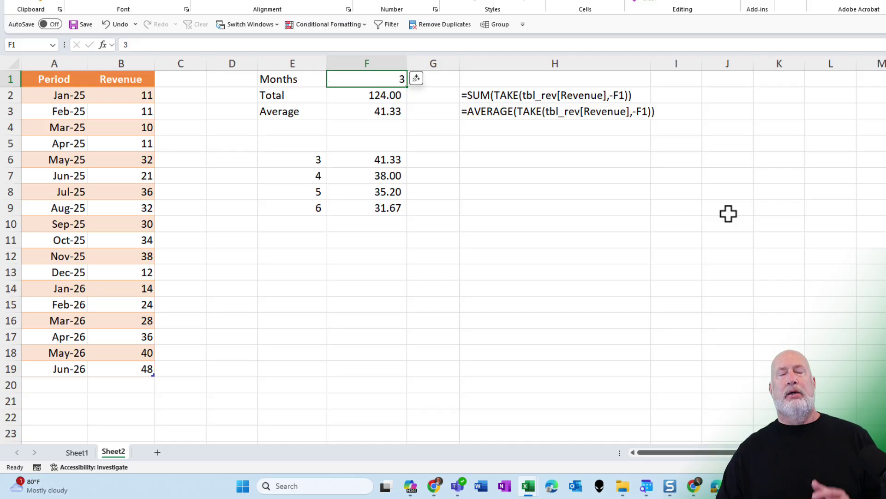